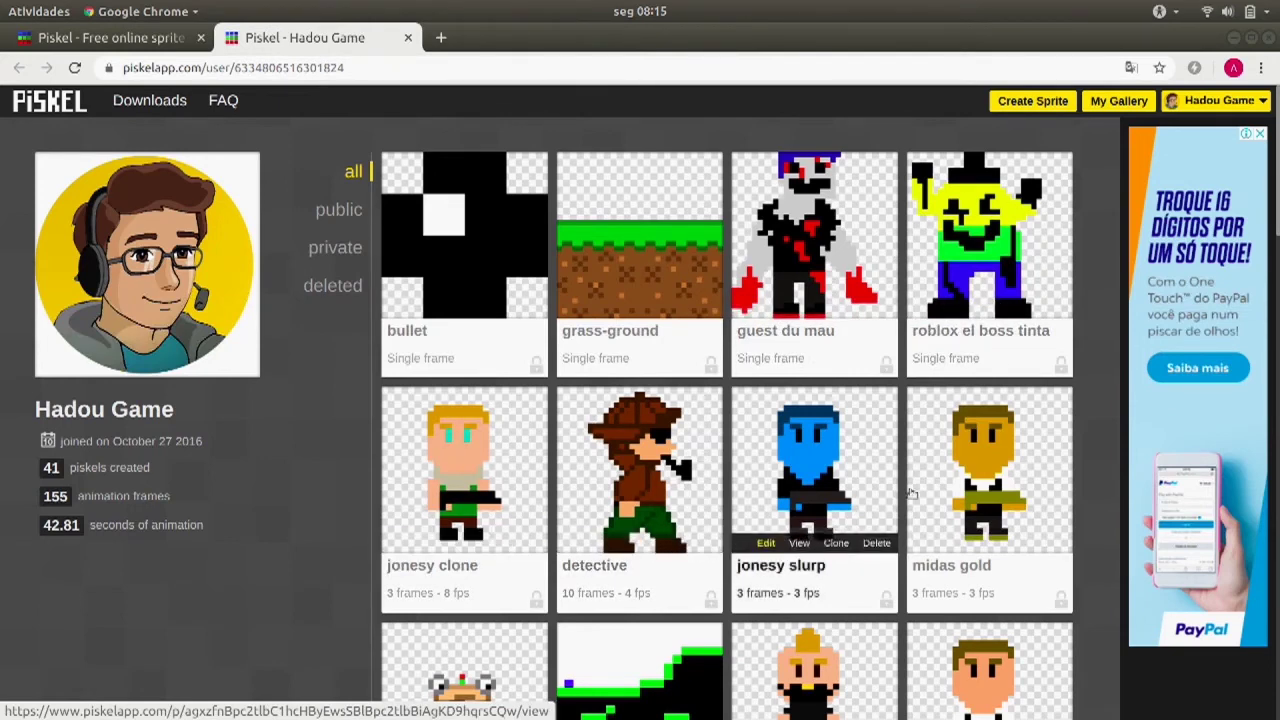
- Look through the sprites in the gallery and create a new sprite
{"action": "scroll", "coordinate": [975, 485], "scroll_direction": "down", "scroll_amount": 3}
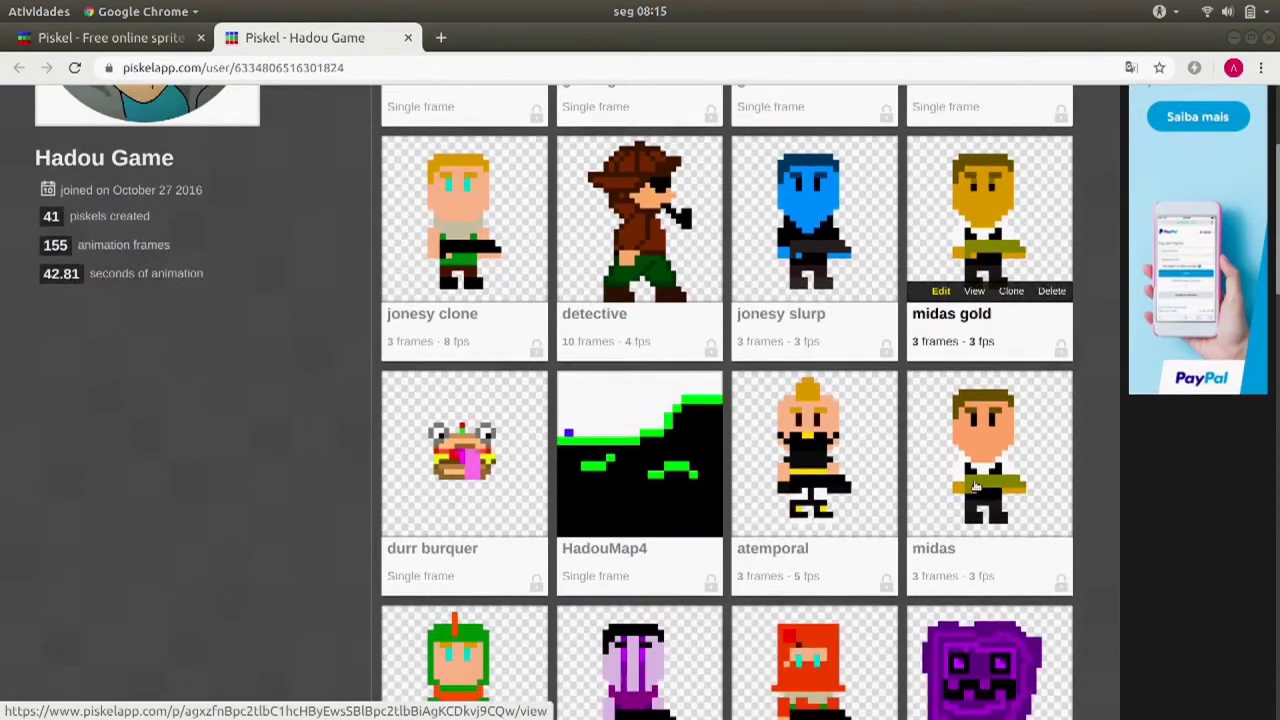
{"action": "scroll", "coordinate": [975, 486], "scroll_direction": "down", "scroll_amount": 1}
{"action": "scroll", "coordinate": [975, 487], "scroll_direction": "up", "scroll_amount": 3}
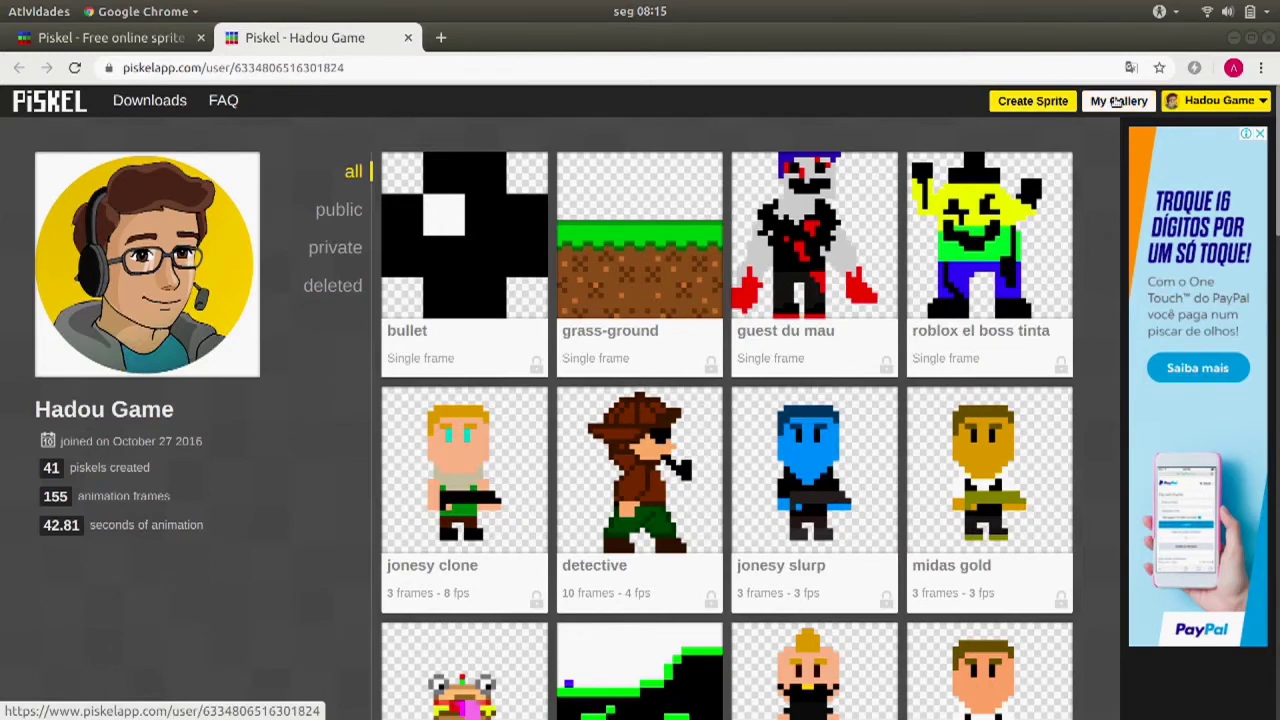
{"action": "left_click", "coordinate": [1003, 98]}
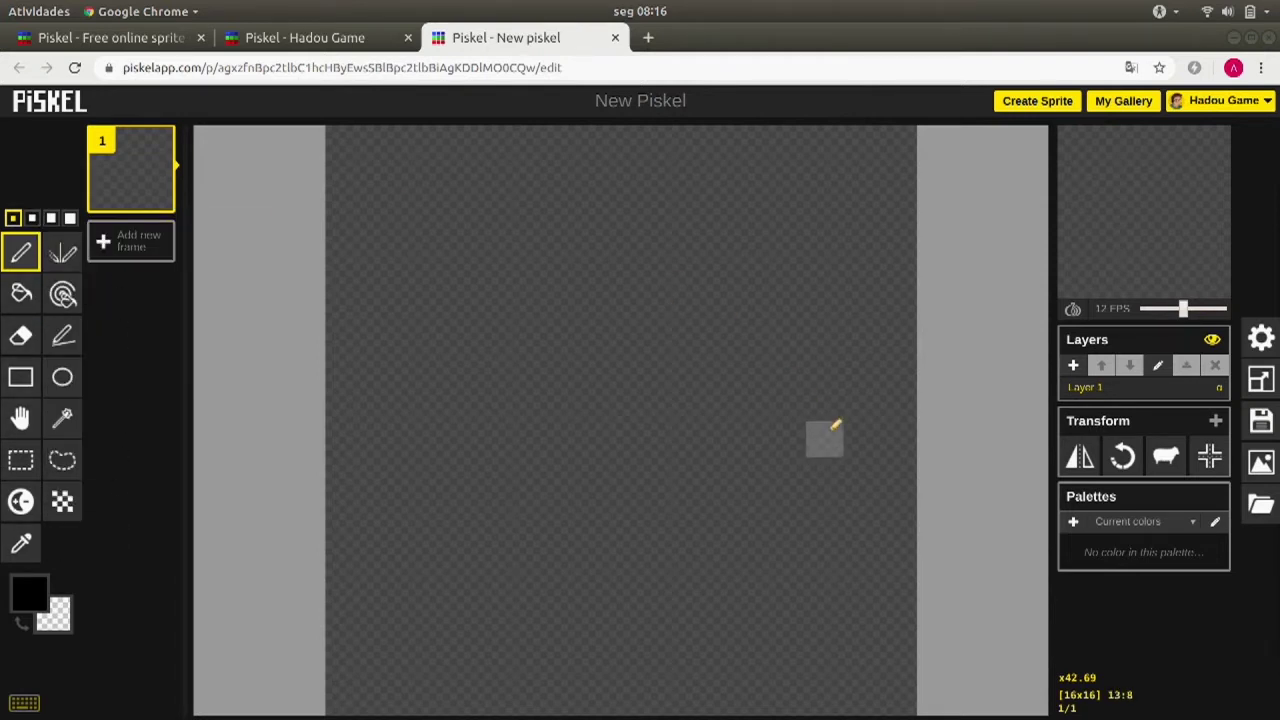
- View the canvas resize and default size settings, leaving them as they are
{"action": "mouse_move", "coordinate": [1135, 278]}
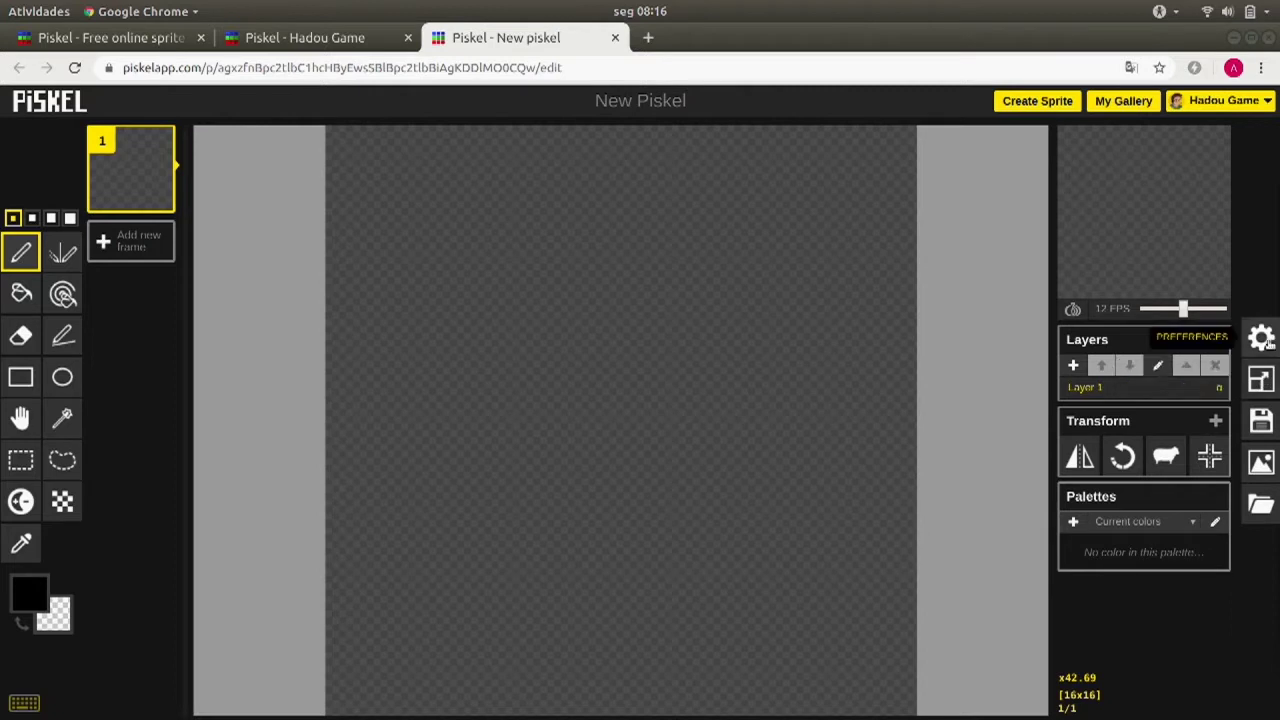
{"action": "left_click", "coordinate": [1265, 380]}
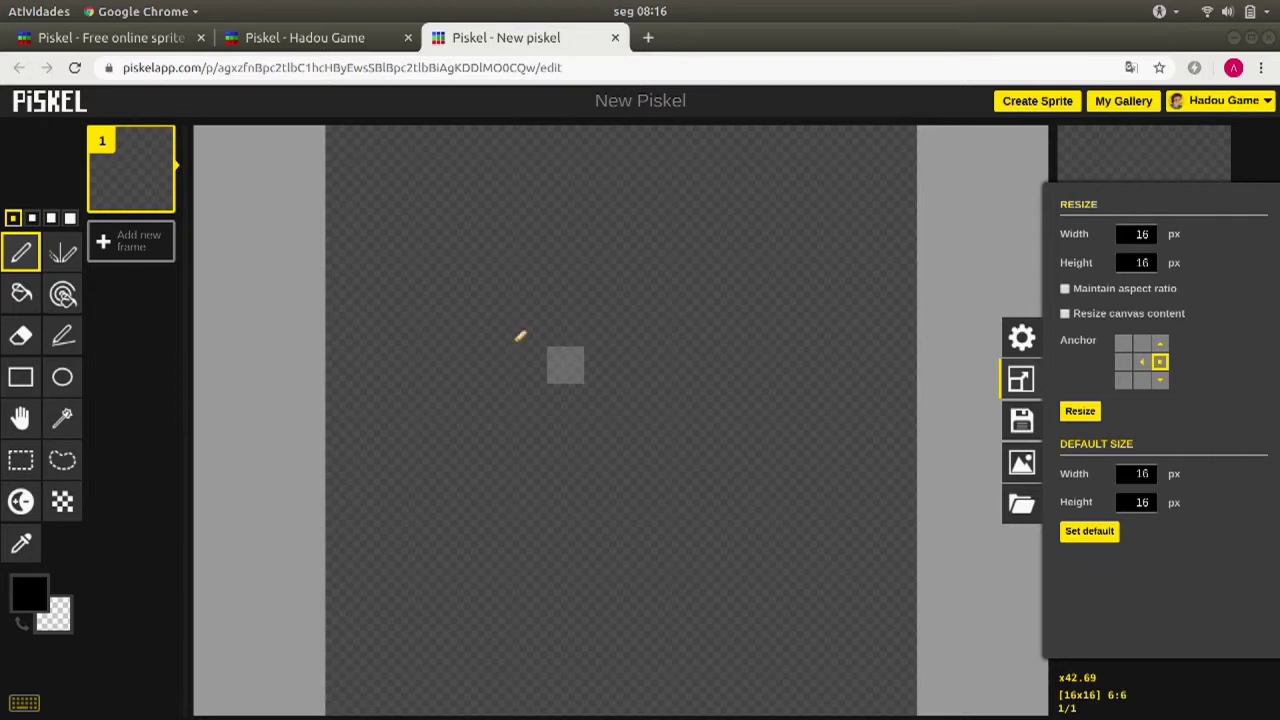
{"action": "left_click", "coordinate": [297, 303]}
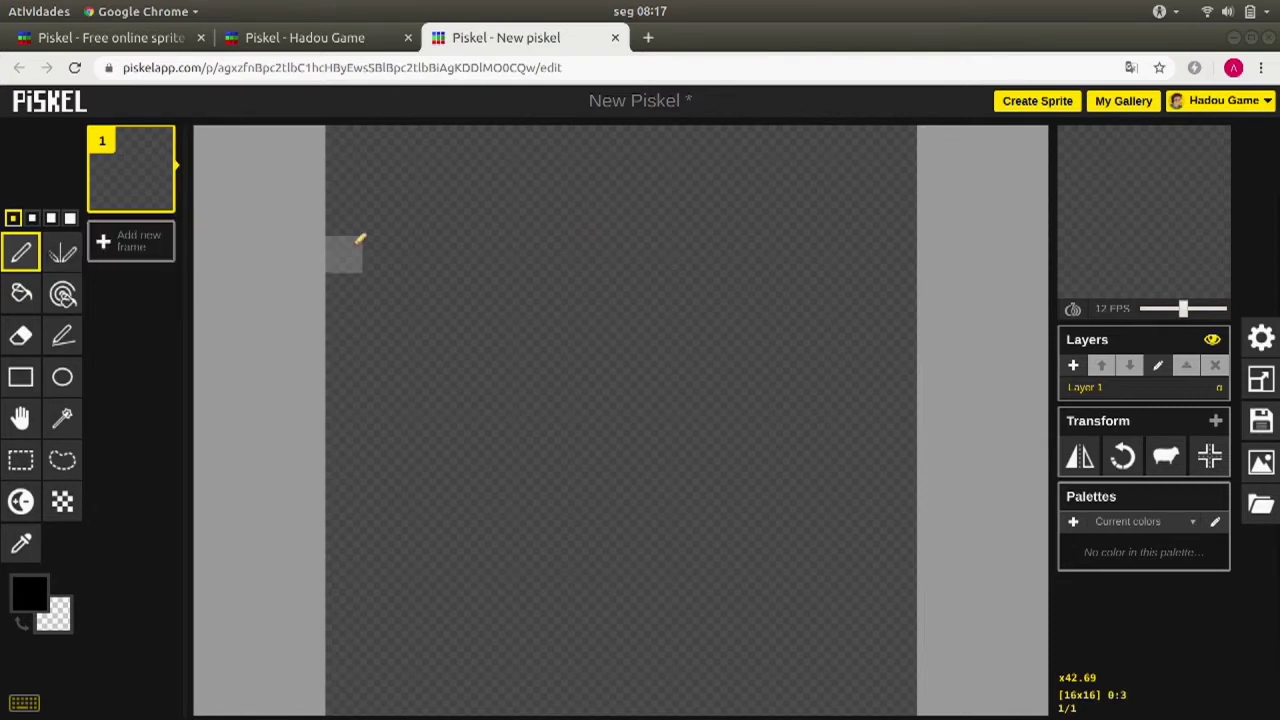
- Try the Pen tool with a freehand stroke, undo it, and place single black pixels in a rough V shape
{"action": "mouse_move", "coordinate": [449, 177]}
{"action": "left_mouse_down"}
{"action": "mouse_move", "coordinate": [423, 352]}
{"action": "mouse_move", "coordinate": [528, 410]}
{"action": "mouse_move", "coordinate": [539, 496]}
{"action": "mouse_move", "coordinate": [604, 612]}
{"action": "mouse_move", "coordinate": [671, 604]}
{"action": "left_mouse_up"}
{"action": "key", "text": "ctrl+z"}
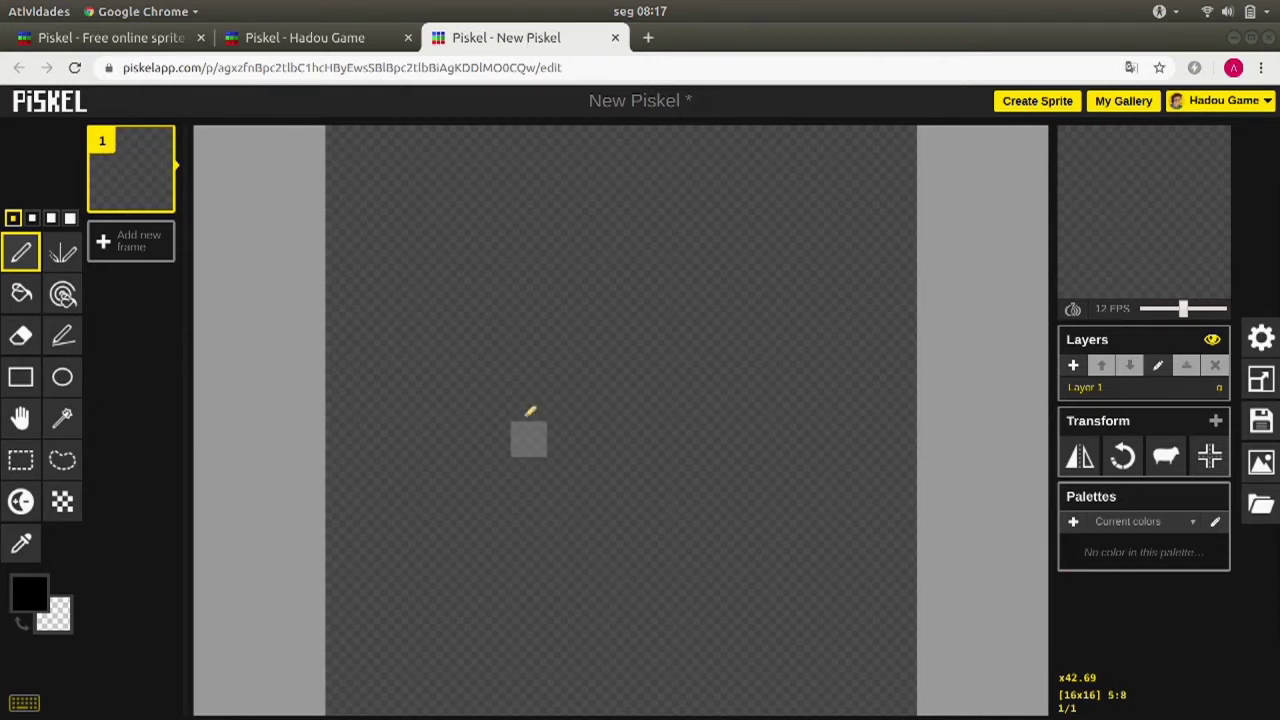
{"action": "left_click", "coordinate": [418, 327]}
{"action": "left_click", "coordinate": [450, 360]}
{"action": "left_click", "coordinate": [490, 402]}
{"action": "left_click", "coordinate": [530, 474]}
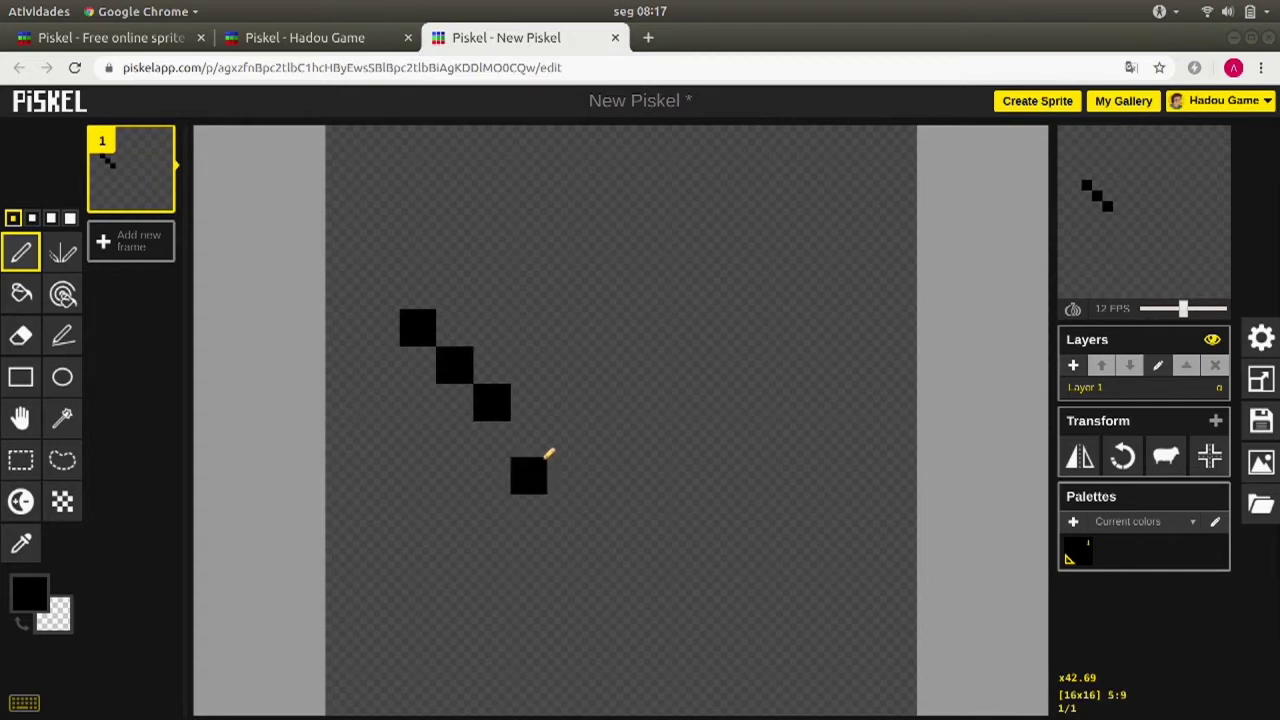
{"action": "left_click", "coordinate": [535, 440]}
{"action": "left_click", "coordinate": [577, 401]}
{"action": "left_click", "coordinate": [605, 356]}
- Select the whole canvas and delete the black V-shaped pixels
{"action": "key", "text": "ctrl+a"}
{"action": "key", "text": "Delete"}
{"action": "left_click", "coordinate": [748, 303]}
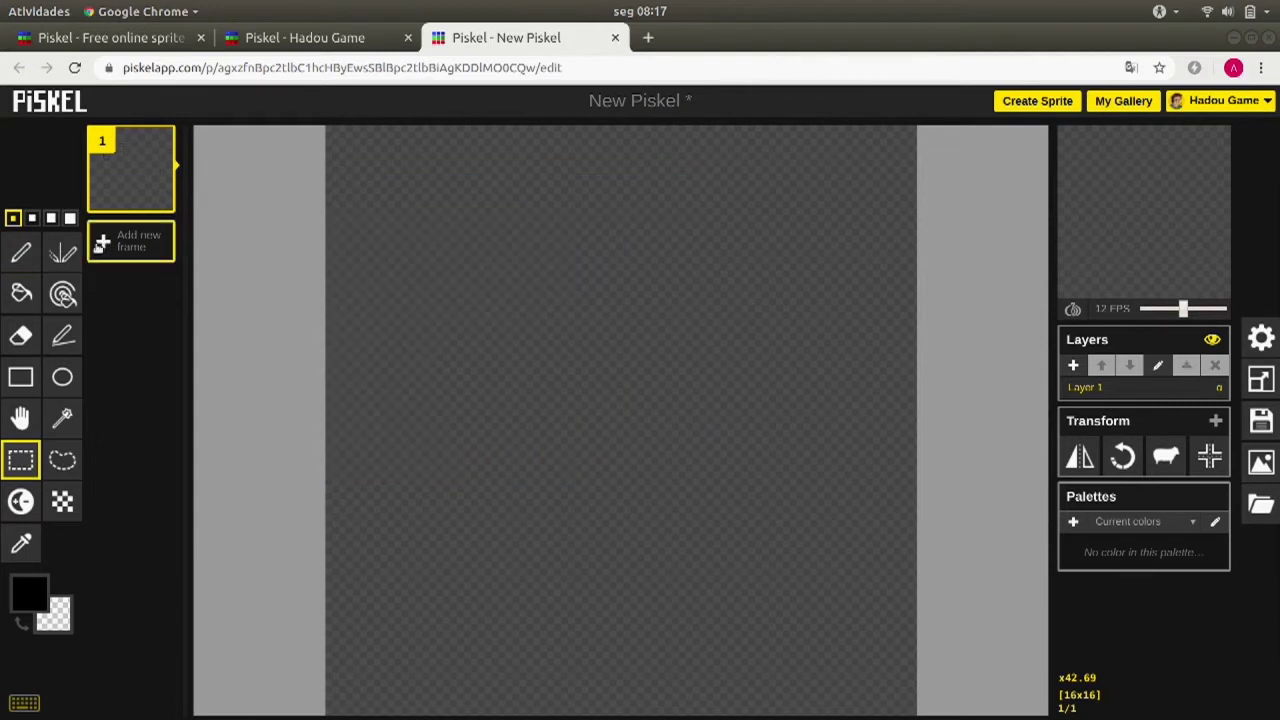
- Draw a symmetric black arch across the upper canvas with the Vertical Mirror pen
{"action": "left_click", "coordinate": [61, 260]}
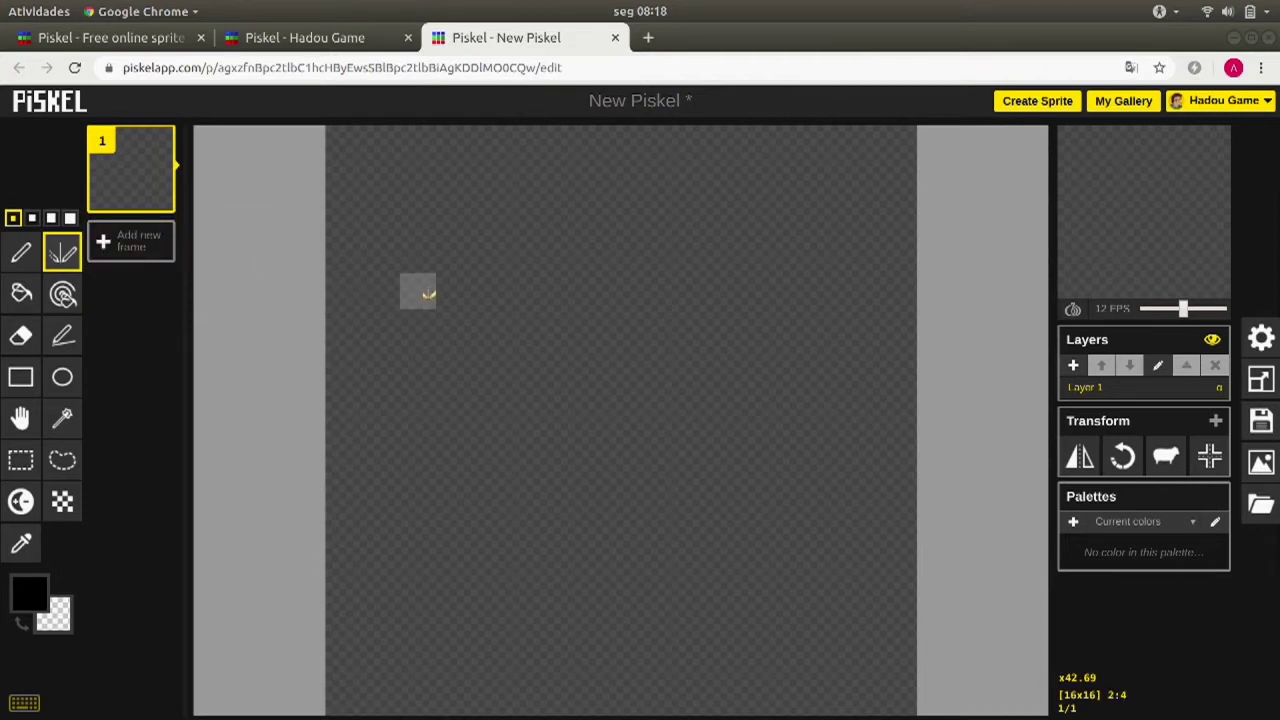
{"action": "left_click", "coordinate": [418, 292]}
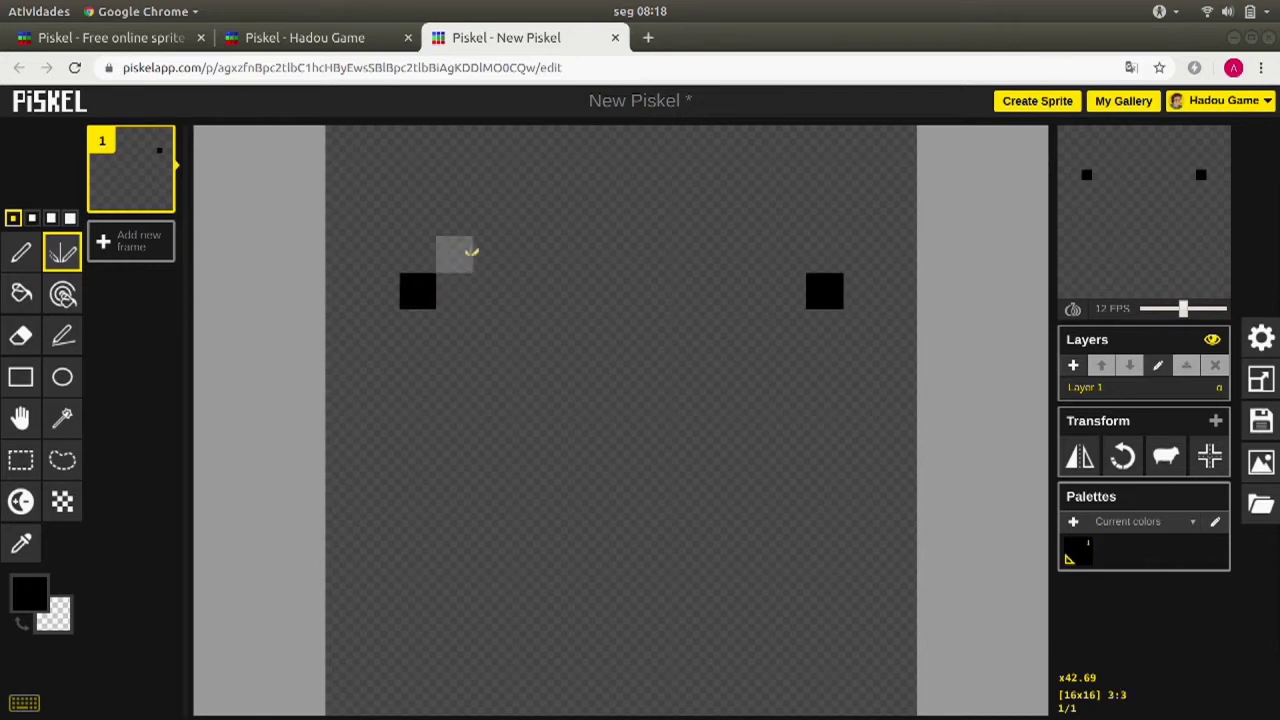
{"action": "left_click", "coordinate": [454, 255]}
{"action": "left_click", "coordinate": [505, 218]}
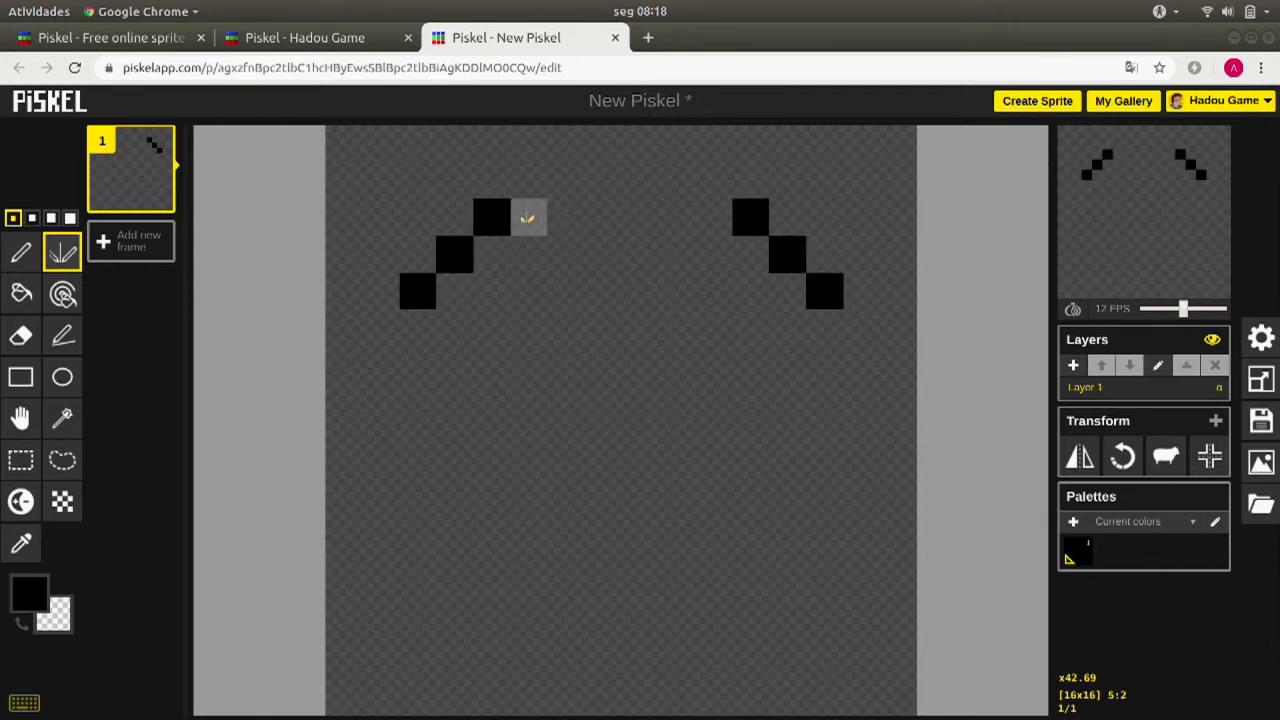
{"action": "left_click", "coordinate": [530, 218]}
{"action": "left_click", "coordinate": [565, 216]}
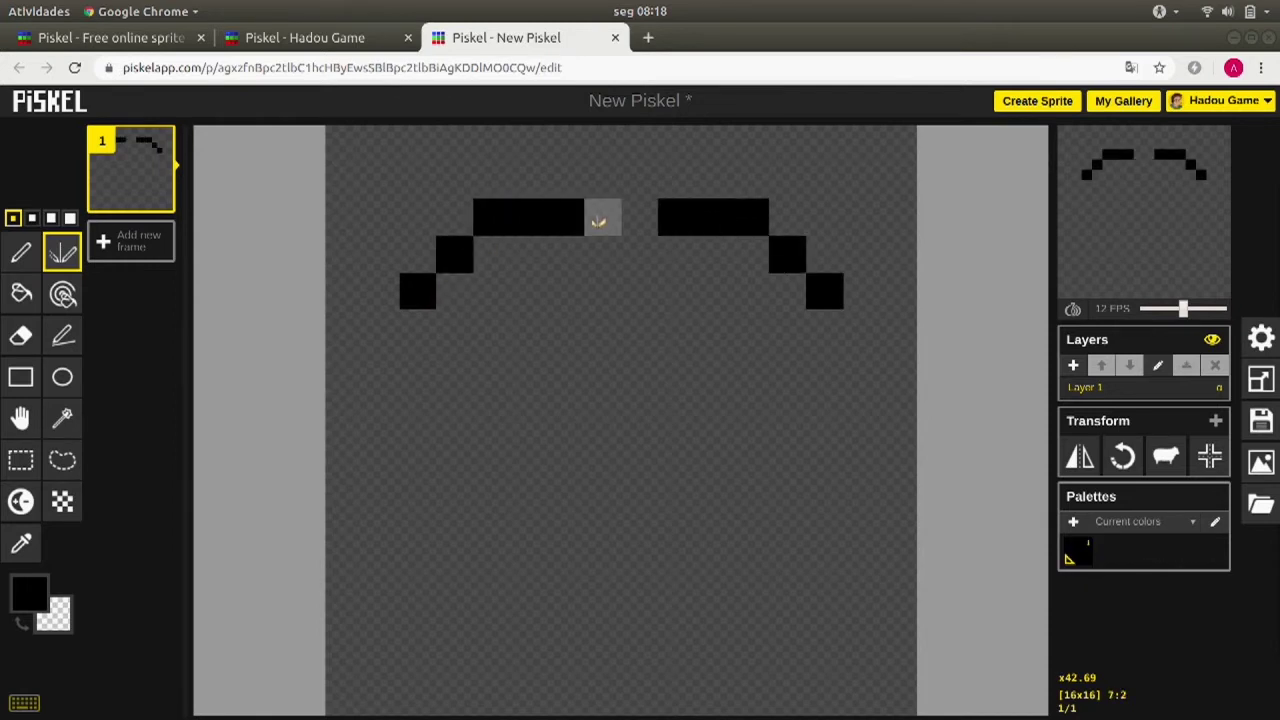
{"action": "left_click", "coordinate": [599, 219]}
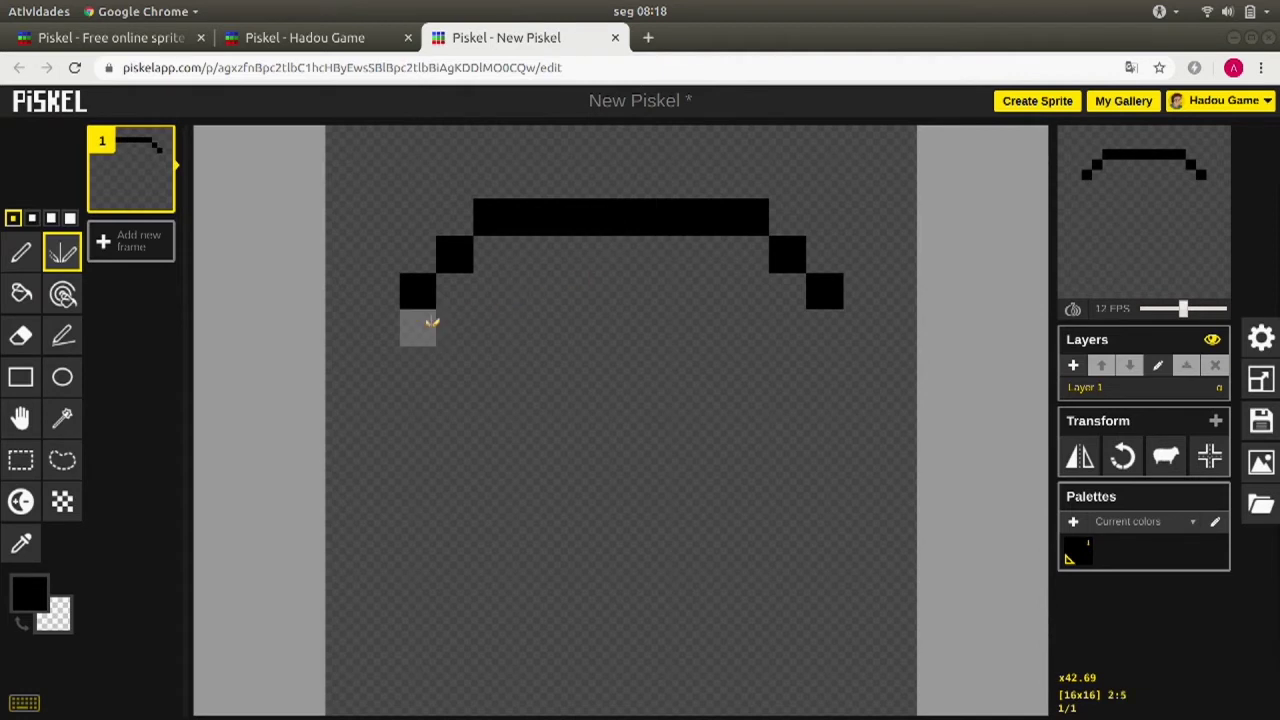
- Extend both ends of the arch downward with mirrored pixels, tapering diagonally inward to a narrow waist
{"action": "left_click", "coordinate": [432, 322]}
{"action": "left_click", "coordinate": [432, 372]}
{"action": "left_click", "coordinate": [465, 410]}
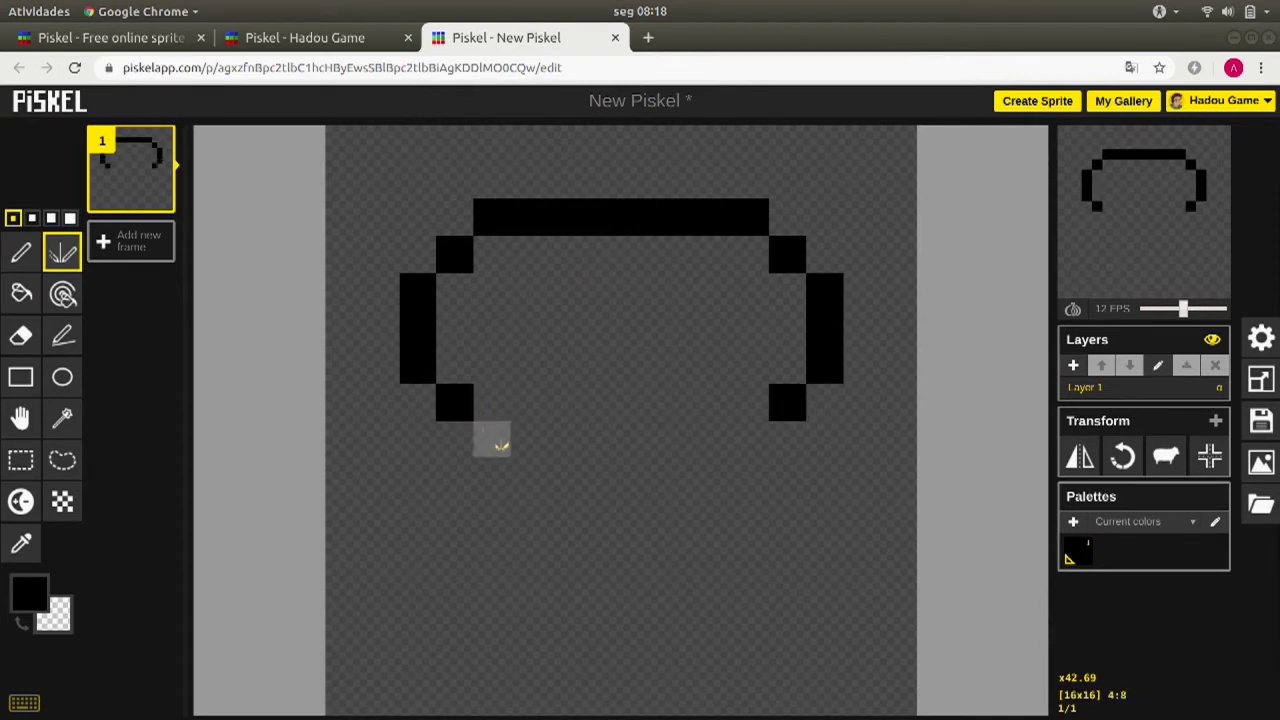
{"action": "left_click", "coordinate": [495, 441]}
{"action": "left_click", "coordinate": [526, 470]}
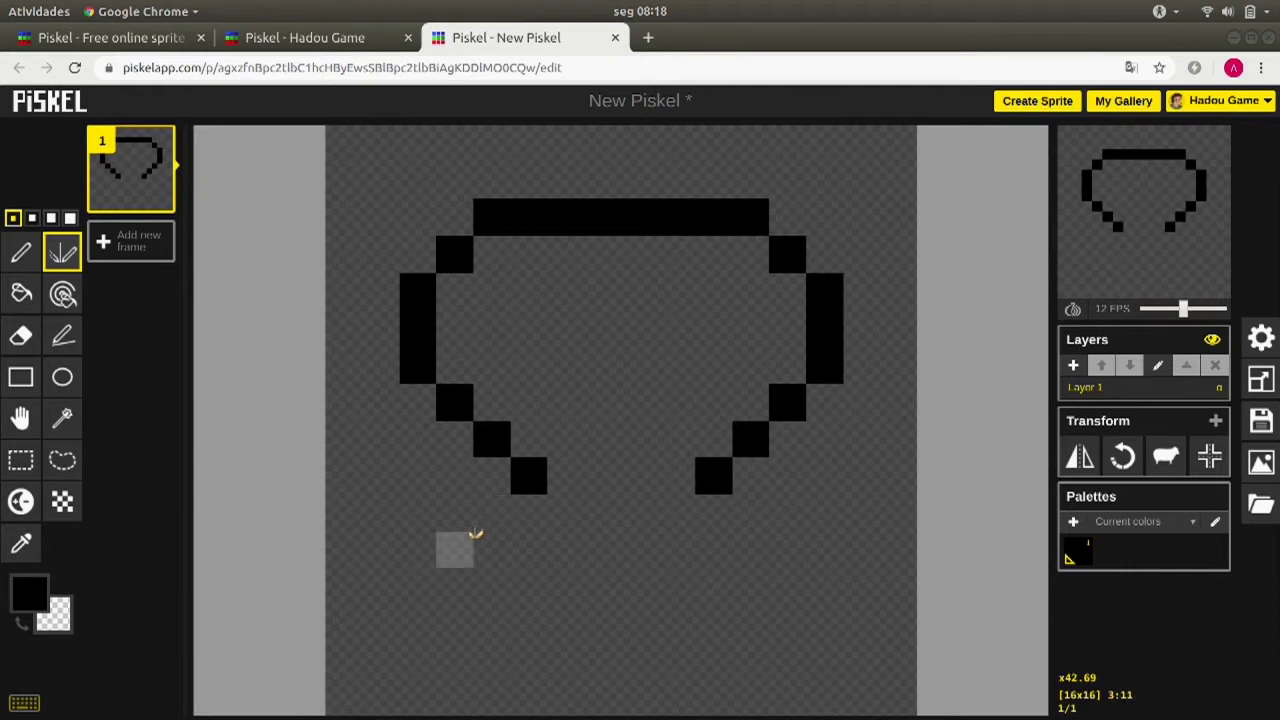
- Flare the mirrored outline outward below the waist and close it with a horizontal base line
{"action": "left_click", "coordinate": [494, 511]}
{"action": "left_click", "coordinate": [458, 548]}
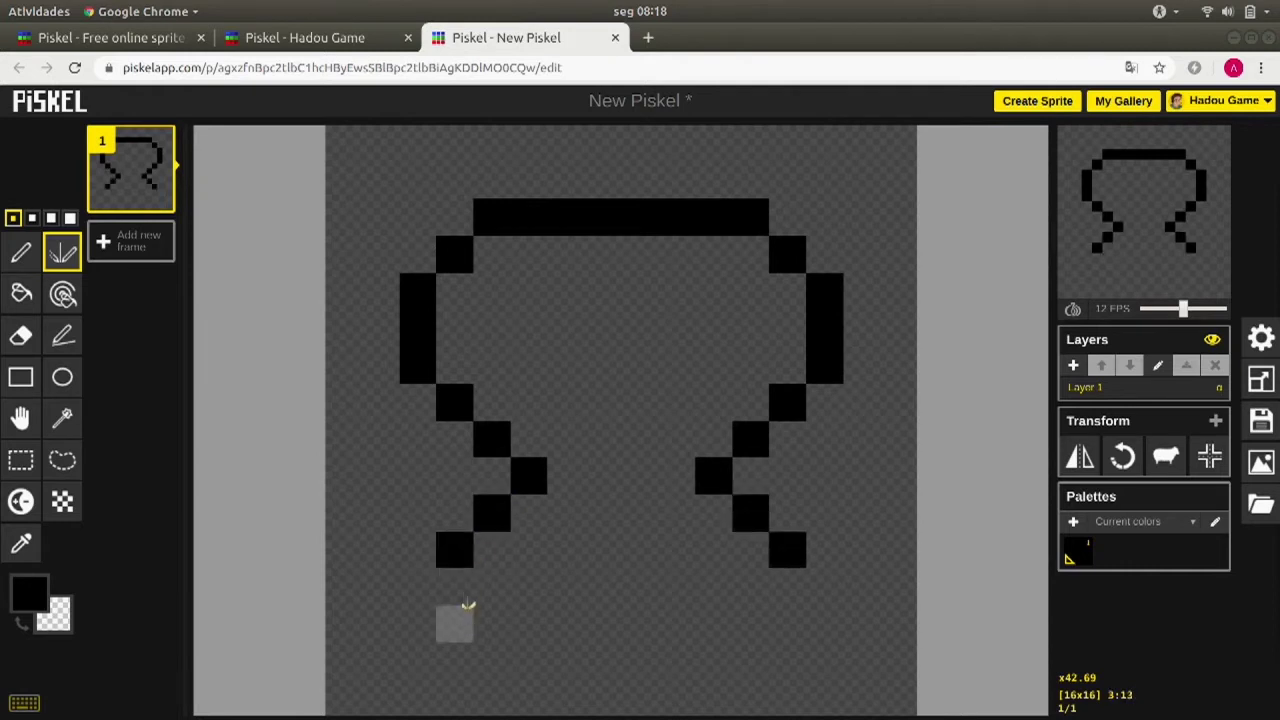
{"action": "left_click", "coordinate": [466, 590]}
{"action": "left_click_drag", "start_coordinate": [478, 624], "coordinate": [617, 620]}
- Clear the mirrored outline from the canvas and flood the entire canvas with black
{"action": "key", "text": "ctrl+a"}
{"action": "key", "text": "Delete"}
{"action": "left_click", "coordinate": [22, 295]}
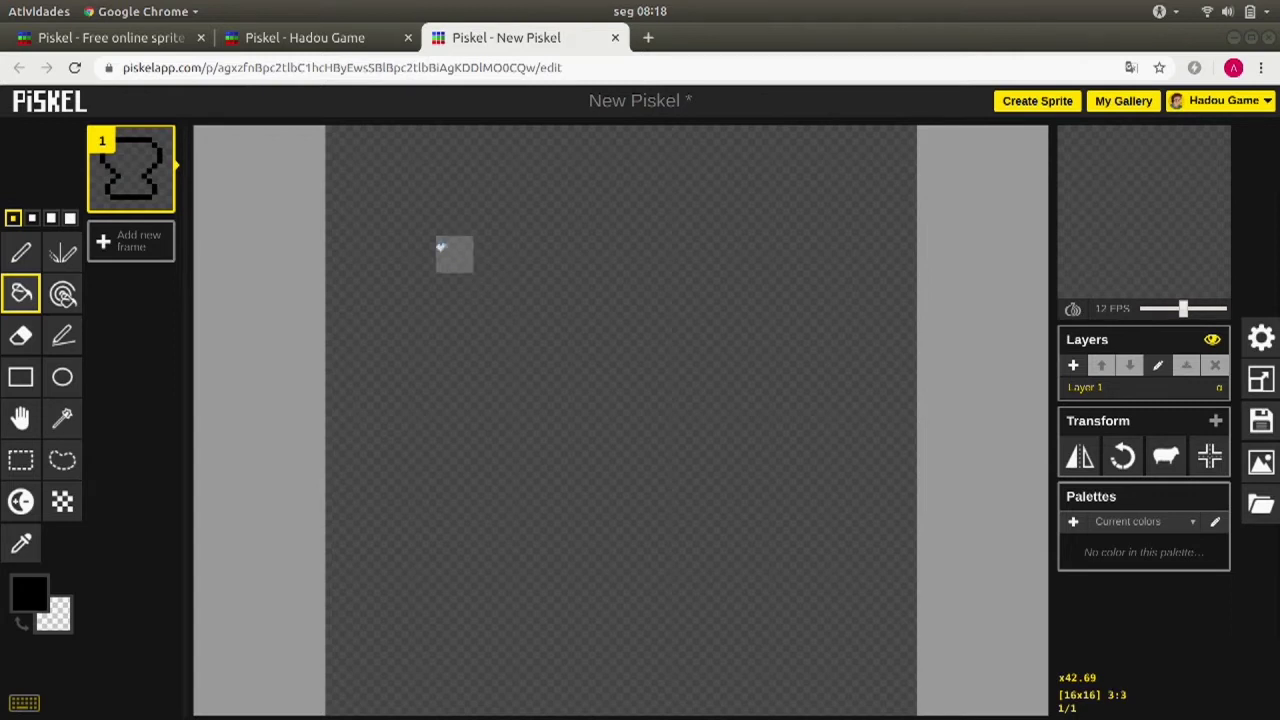
{"action": "left_click", "coordinate": [440, 246]}
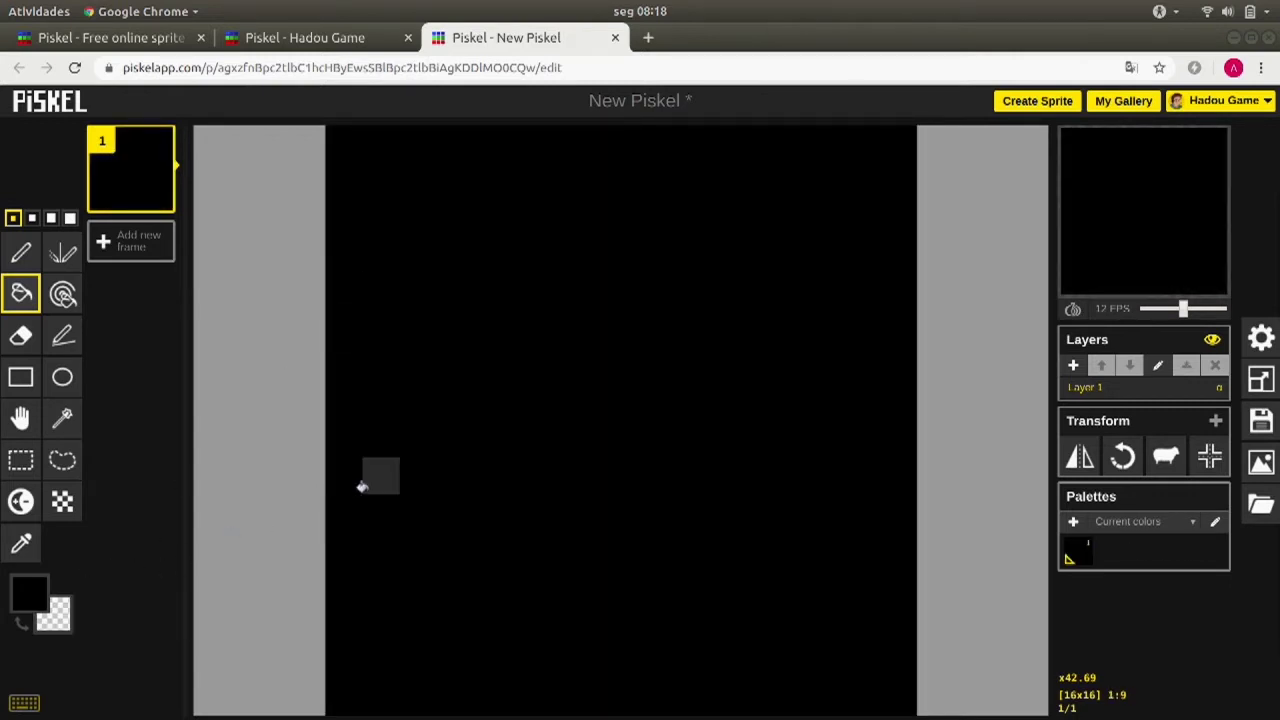
- Set the primary colour to bright green and fill the whole canvas with it
{"action": "left_click", "coordinate": [40, 597]}
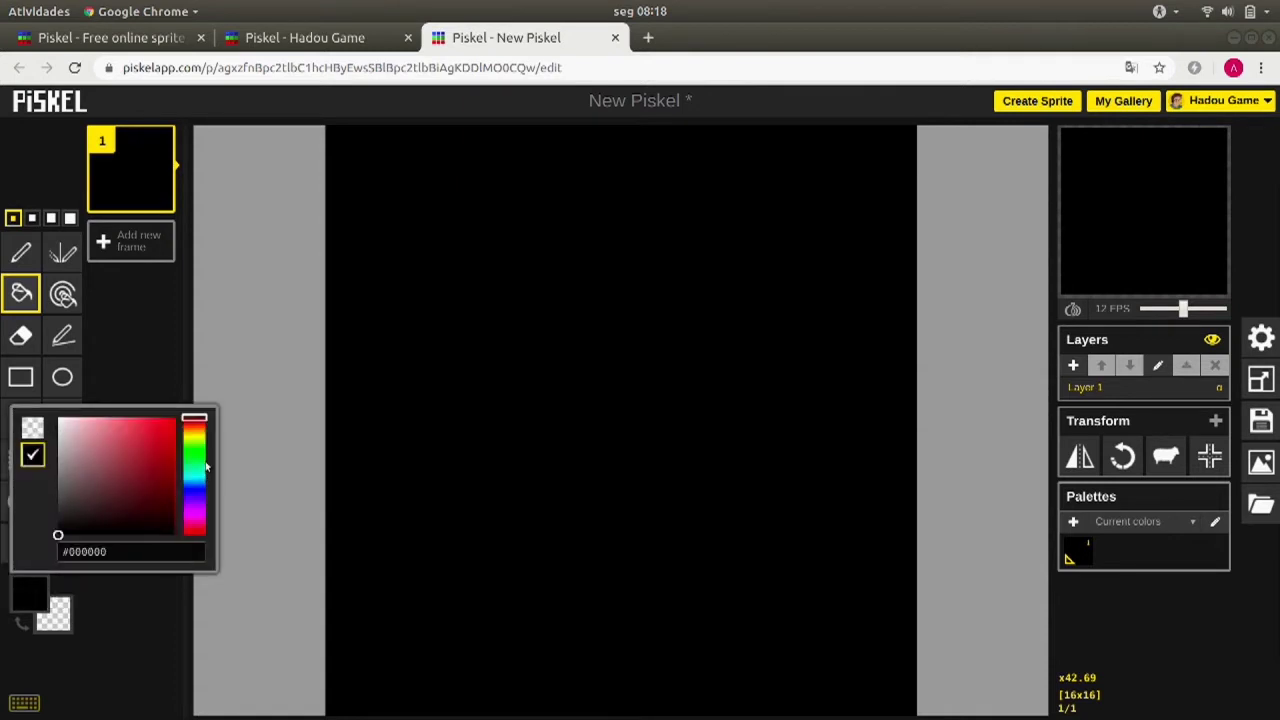
{"action": "left_click", "coordinate": [196, 456]}
{"action": "left_click", "coordinate": [146, 456]}
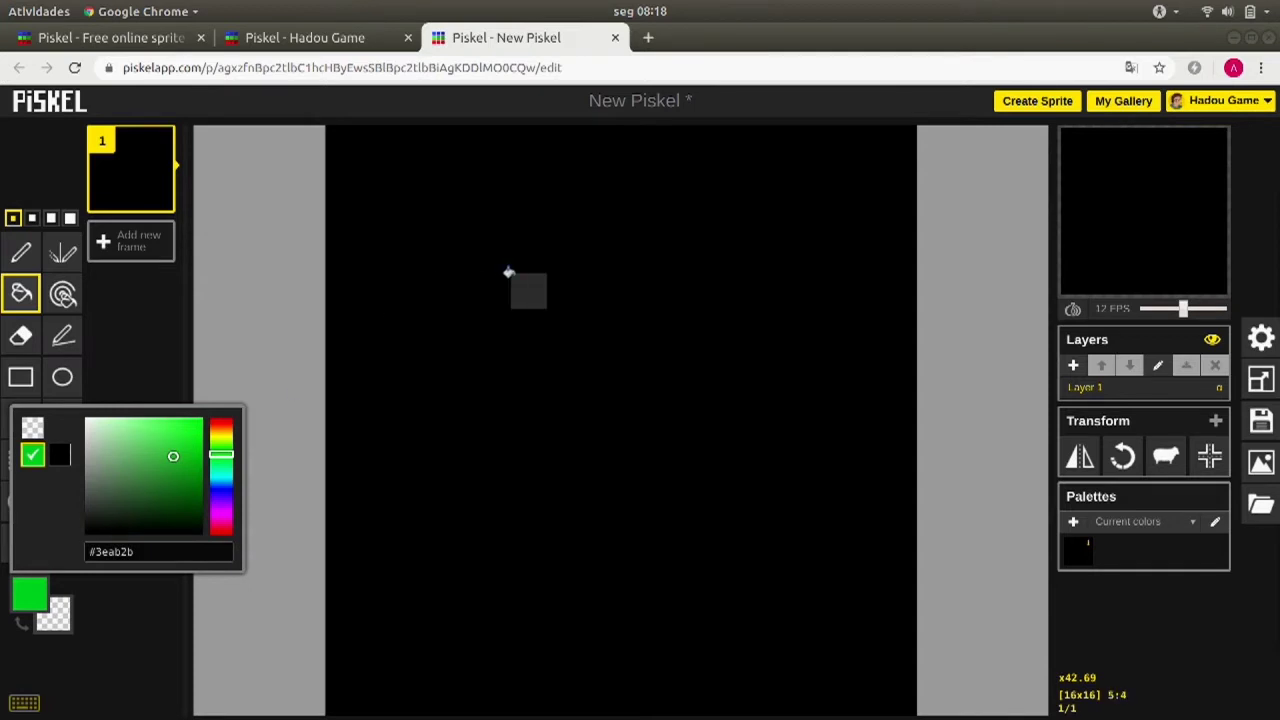
{"action": "left_click", "coordinate": [508, 272]}
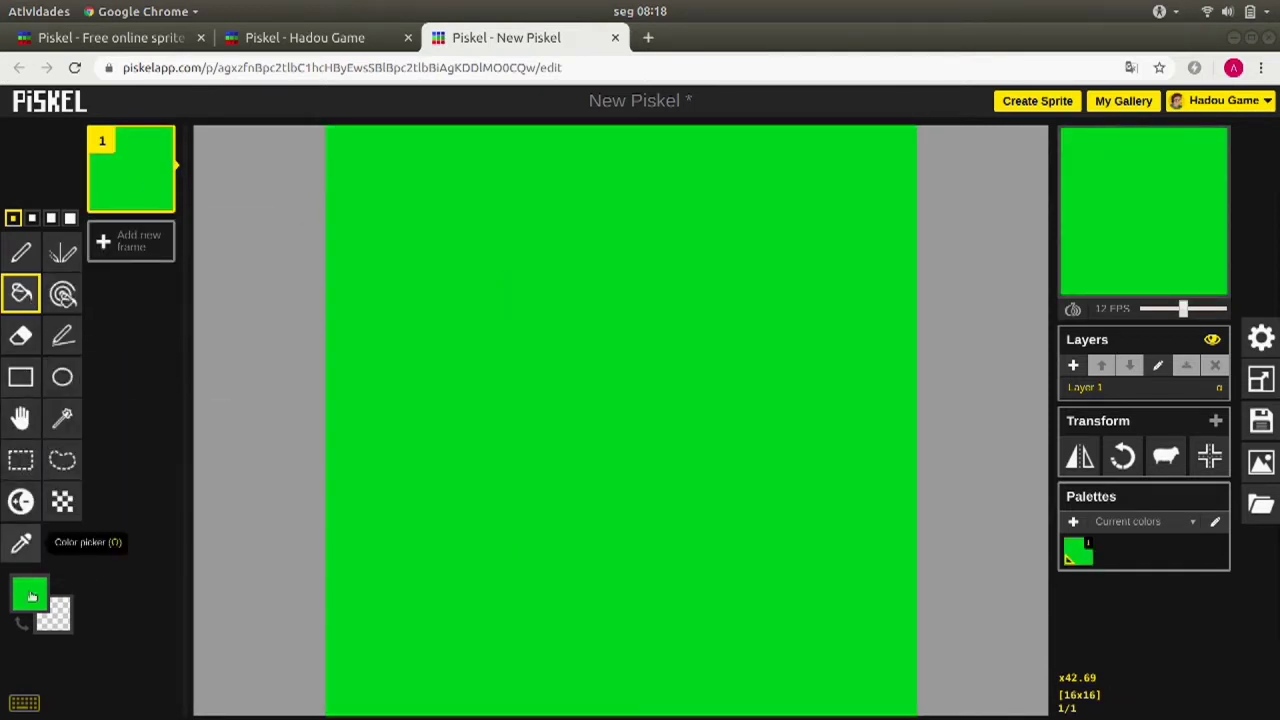
- Swap the primary and secondary colours, and set the primary colour to a dark olive yellow
{"action": "left_click", "coordinate": [22, 623]}
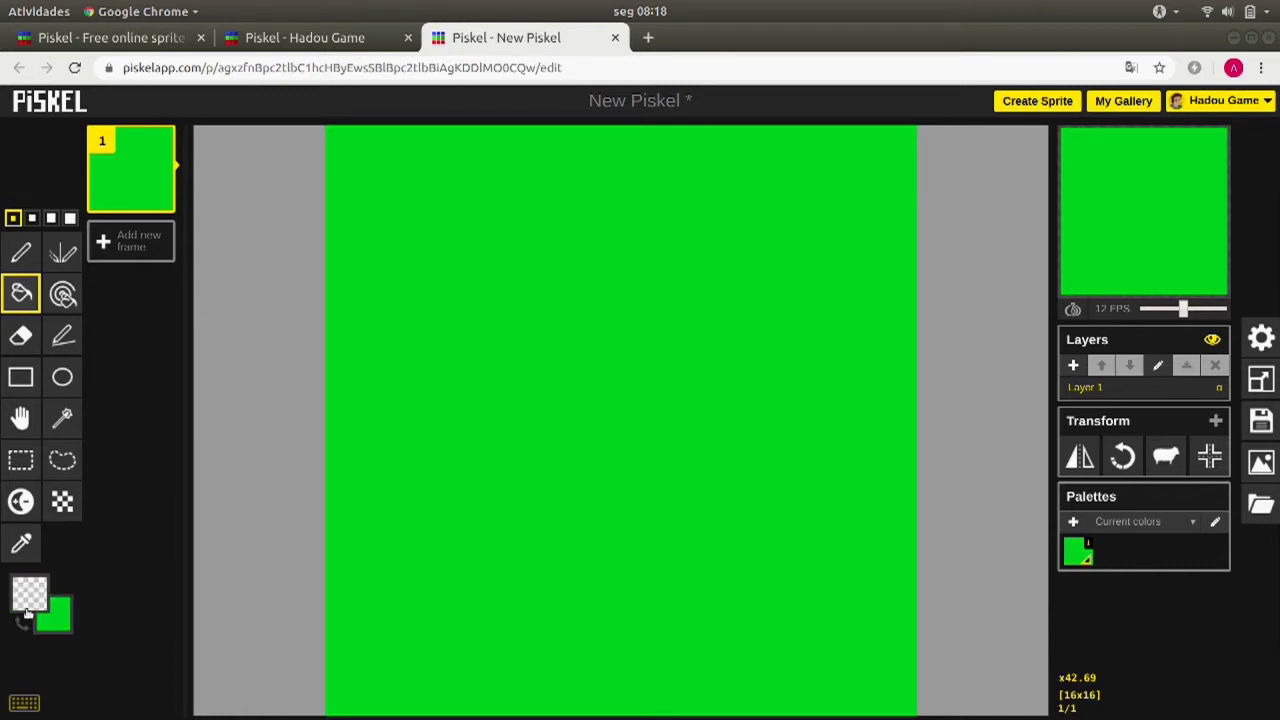
{"action": "left_click", "coordinate": [29, 595]}
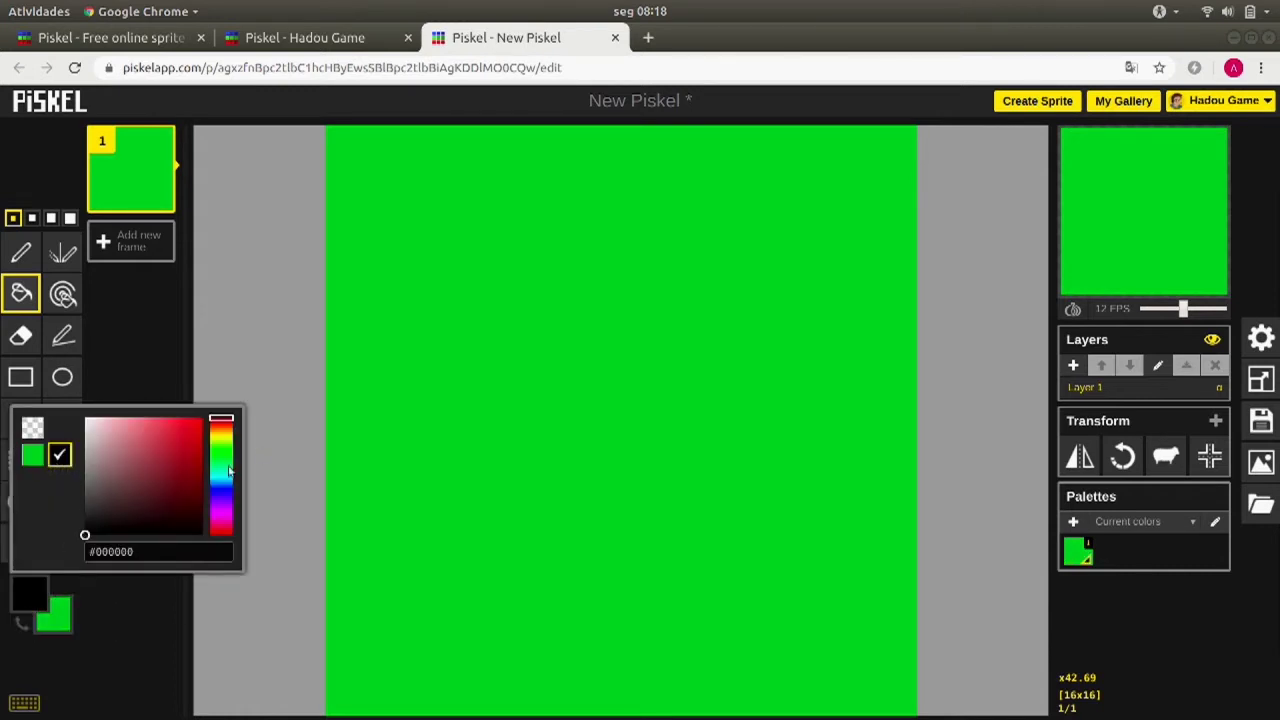
{"action": "left_click", "coordinate": [226, 434]}
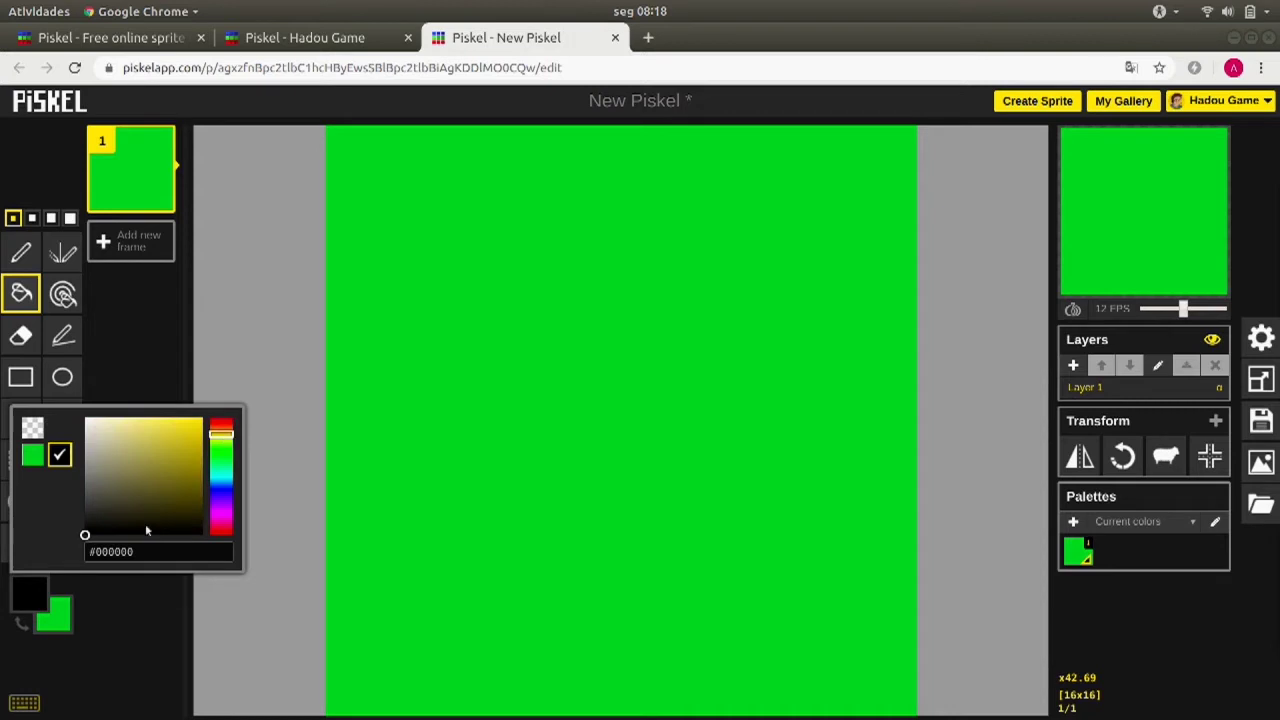
{"action": "left_click", "coordinate": [180, 479]}
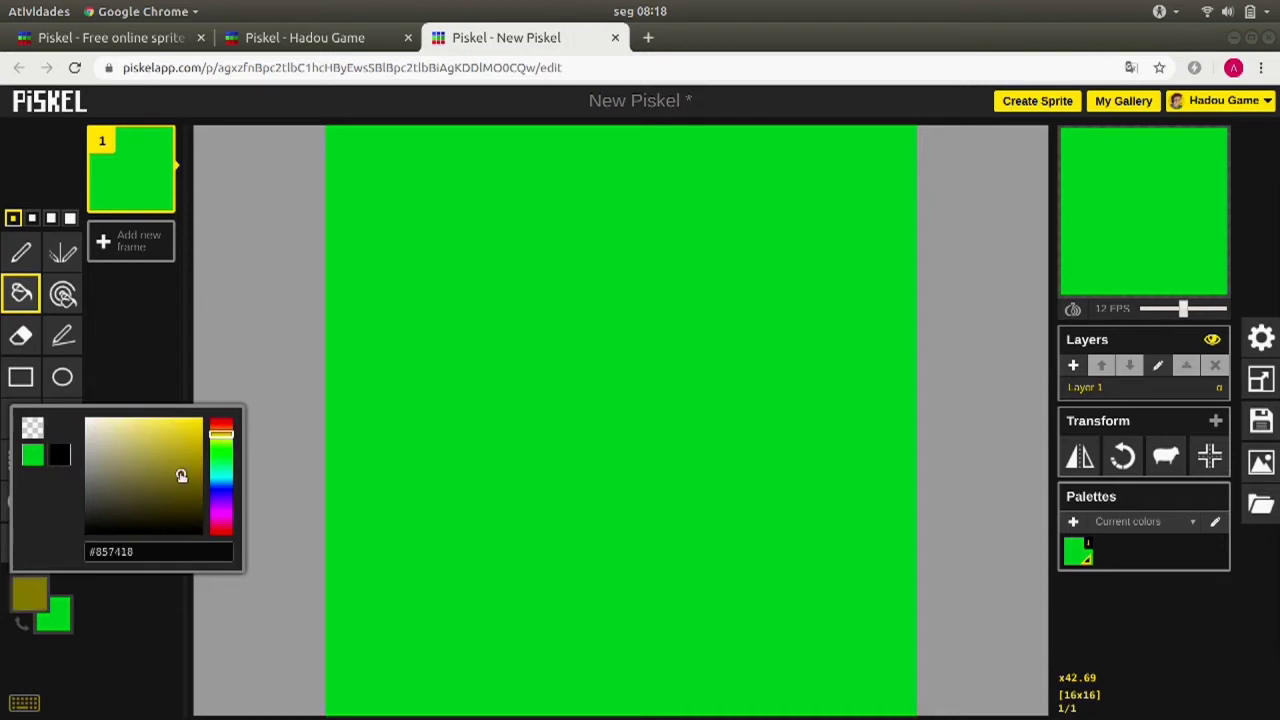
{"action": "left_click", "coordinate": [96, 625]}
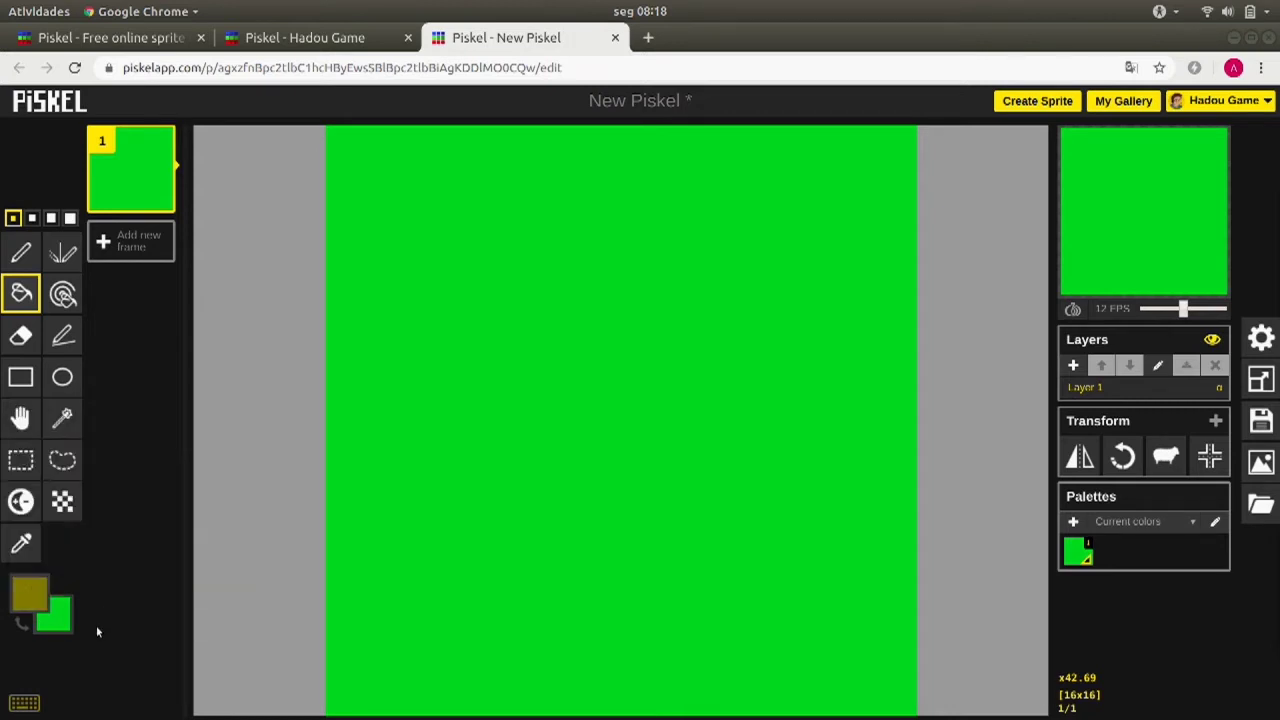
- Draw an olive circle about 11 by 10 pixels in the middle of the green canvas and fill its interior olive
{"action": "left_click", "coordinate": [62, 376]}
{"action": "left_click_drag", "start_coordinate": [420, 252], "coordinate": [777, 594]}
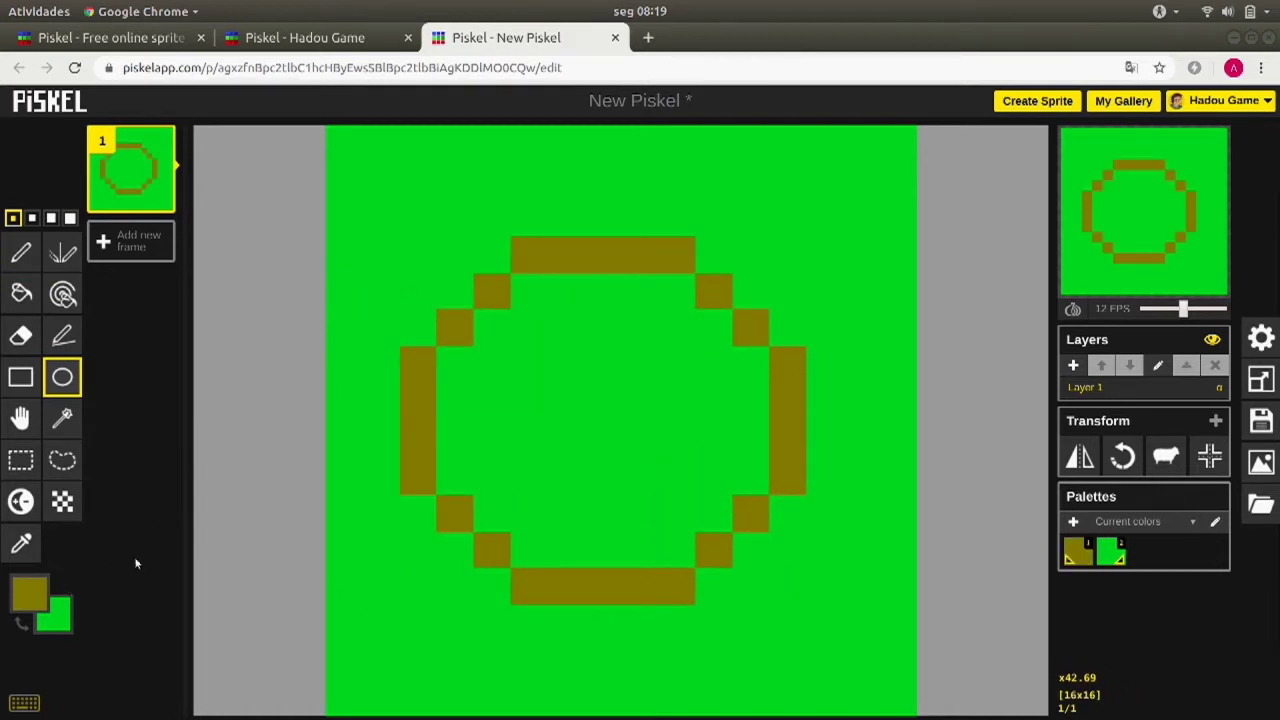
{"action": "left_click", "coordinate": [21, 293]}
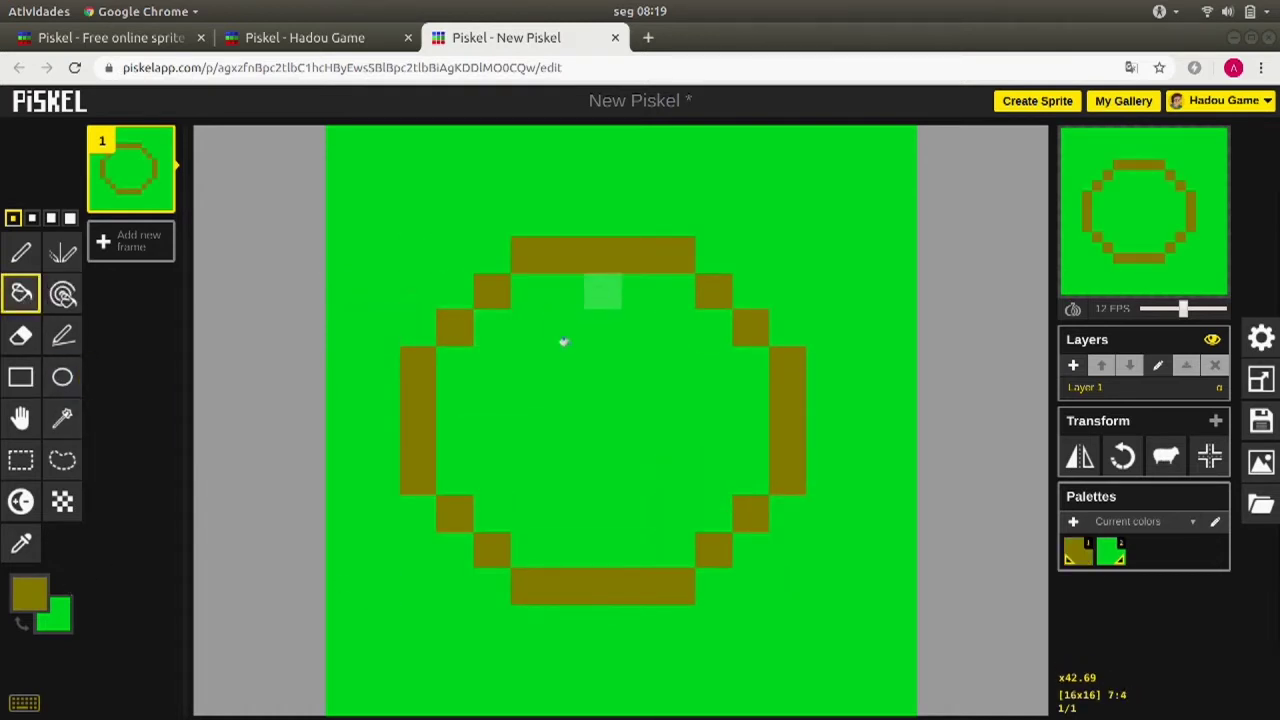
{"action": "left_click", "coordinate": [548, 363]}
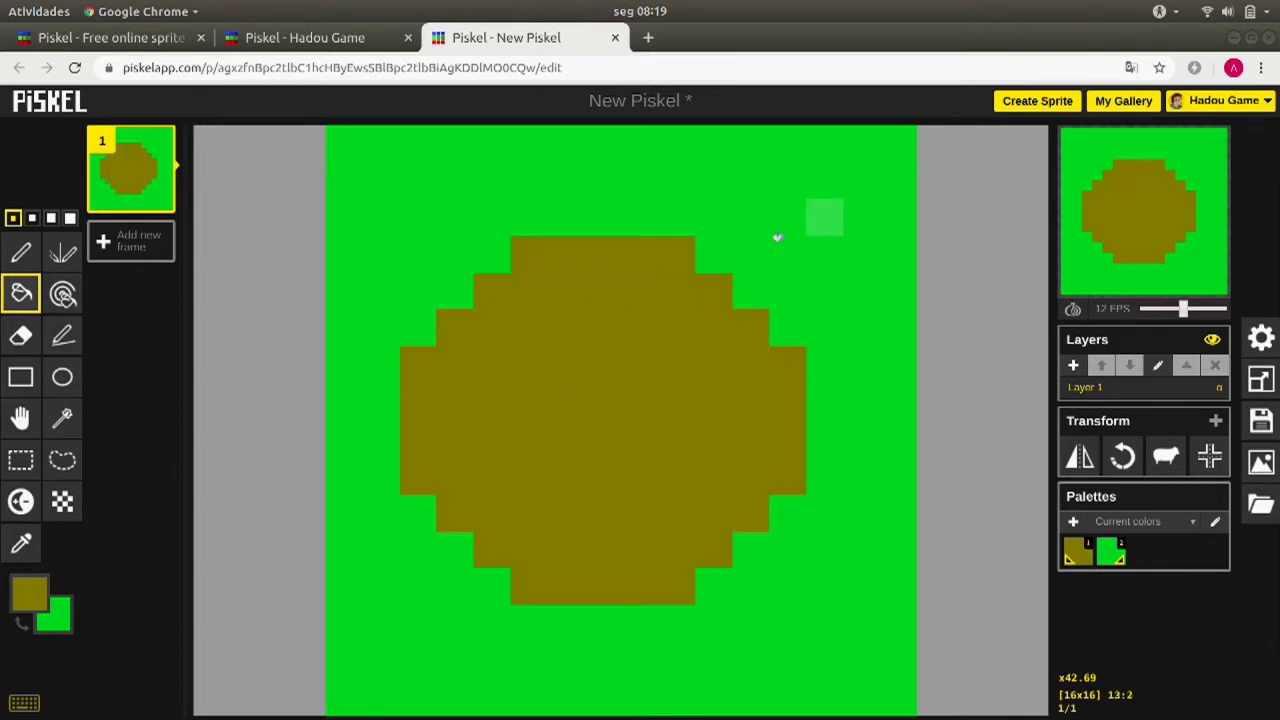
- Erase an irregular patch across the upper part of the olive circle and clear the rest of the canvas
{"action": "key", "text": "a"}
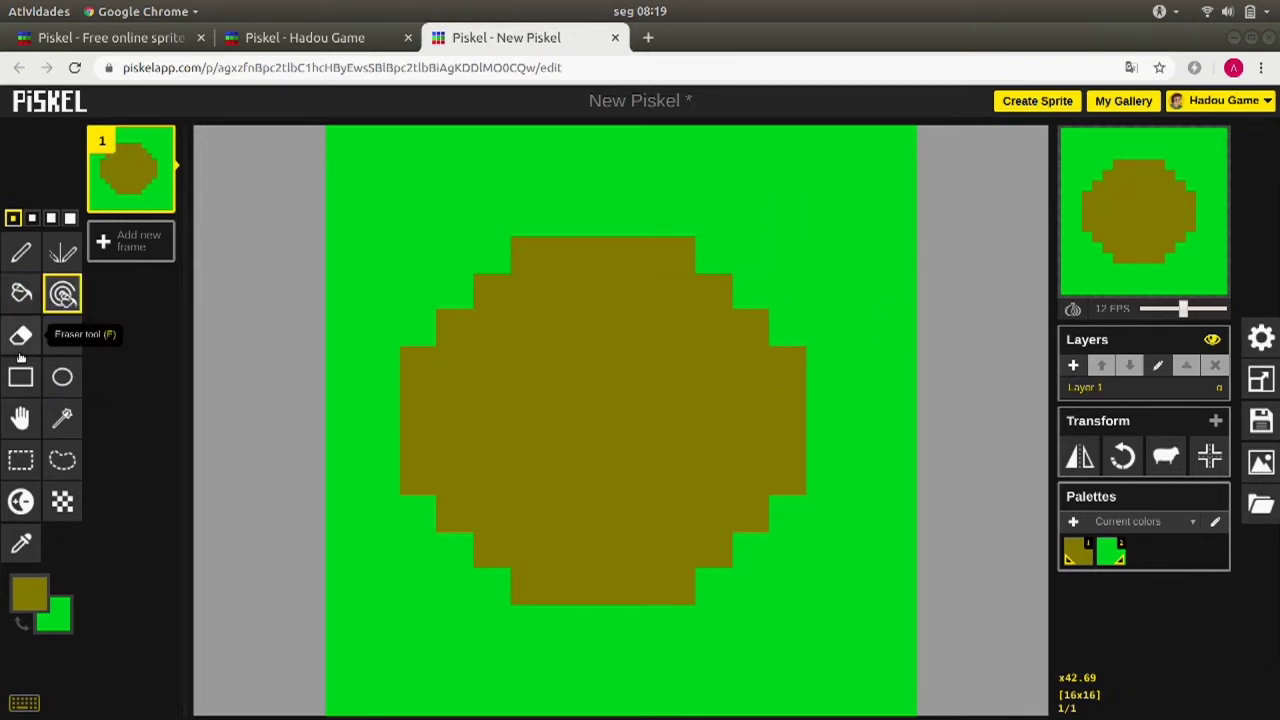
{"action": "left_click", "coordinate": [21, 336]}
{"action": "mouse_move", "coordinate": [403, 231]}
{"action": "left_mouse_down"}
{"action": "mouse_move", "coordinate": [484, 181]}
{"action": "mouse_move", "coordinate": [607, 256]}
{"action": "mouse_move", "coordinate": [566, 219]}
{"action": "mouse_move", "coordinate": [541, 249]}
{"action": "mouse_move", "coordinate": [514, 232]}
{"action": "mouse_move", "coordinate": [660, 263]}
{"action": "mouse_move", "coordinate": [650, 327]}
{"action": "mouse_move", "coordinate": [636, 280]}
{"action": "mouse_move", "coordinate": [609, 363]}
{"action": "left_mouse_up"}
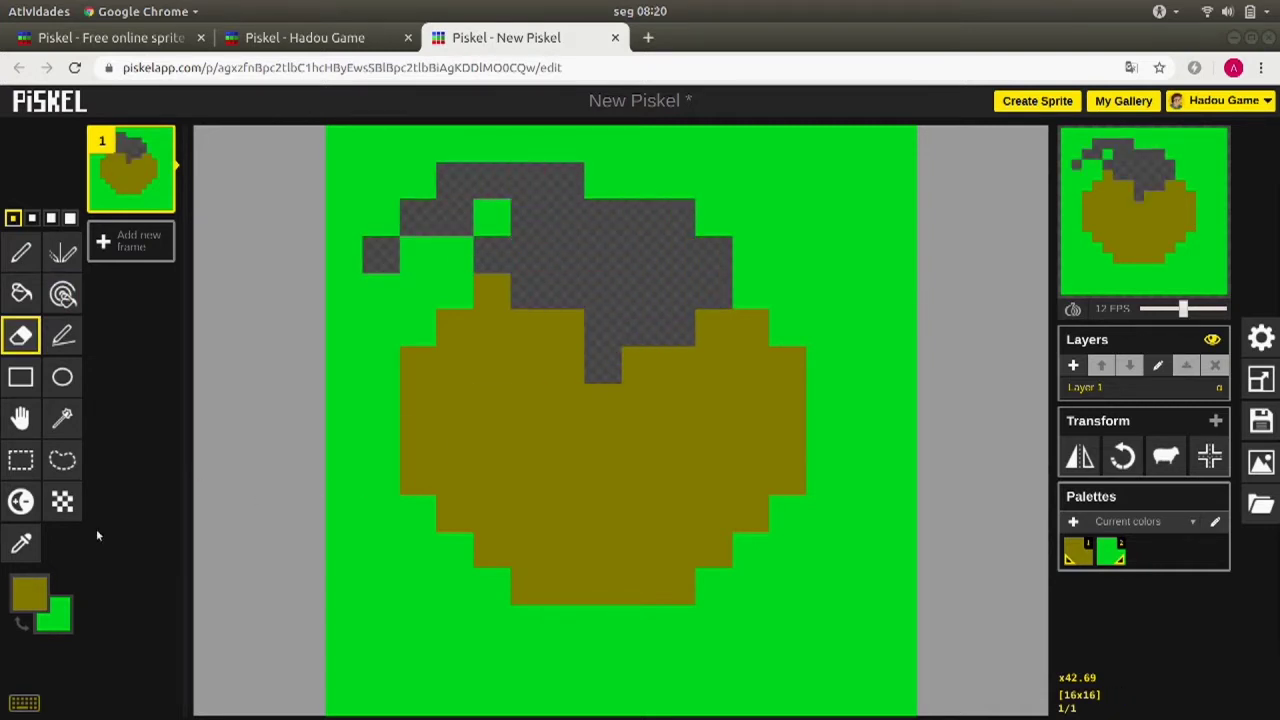
{"action": "mouse_move", "coordinate": [519, 440]}
{"action": "left_mouse_down"}
{"action": "mouse_move", "coordinate": [543, 357]}
{"action": "mouse_move", "coordinate": [634, 406]}
{"action": "left_mouse_up"}
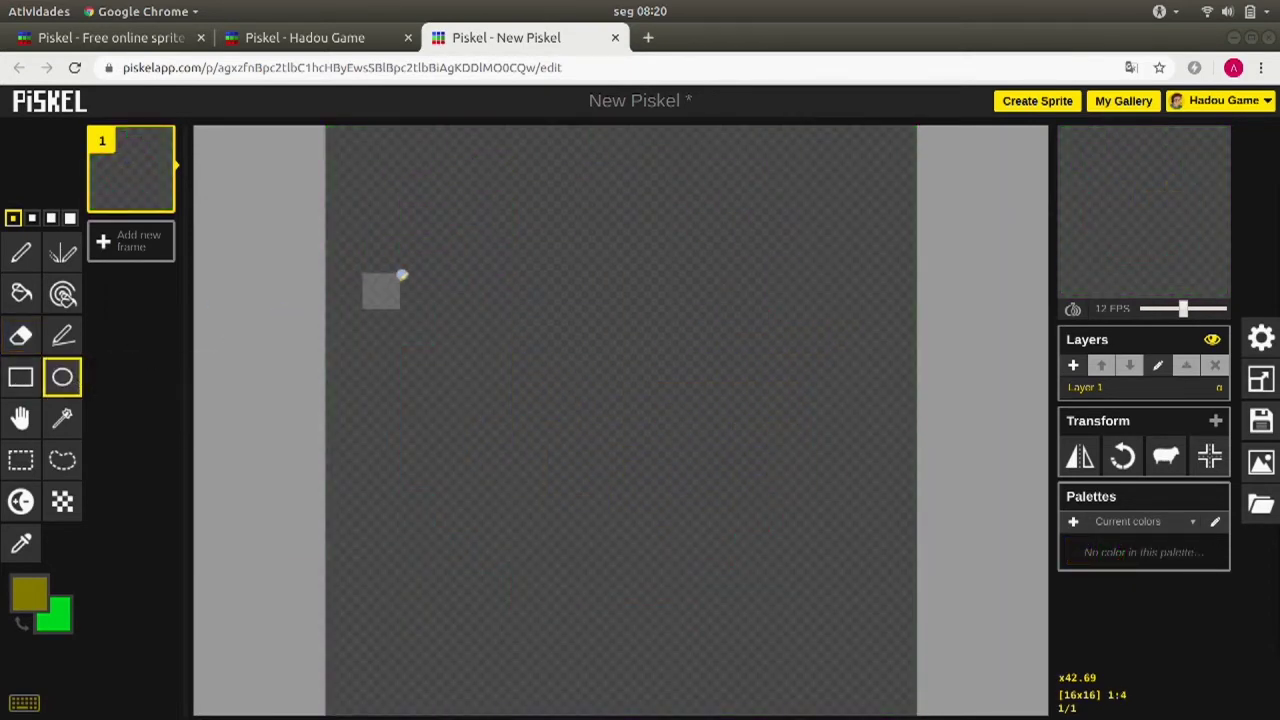
- Draw an olive ellipse outline about 10 by 8 pixels near the centre of the empty canvas
{"action": "mouse_move", "coordinate": [418, 255]}
{"action": "left_mouse_down"}
{"action": "mouse_move", "coordinate": [531, 274]}
{"action": "mouse_move", "coordinate": [753, 451]}
{"action": "mouse_move", "coordinate": [754, 517]}
{"action": "left_mouse_up"}
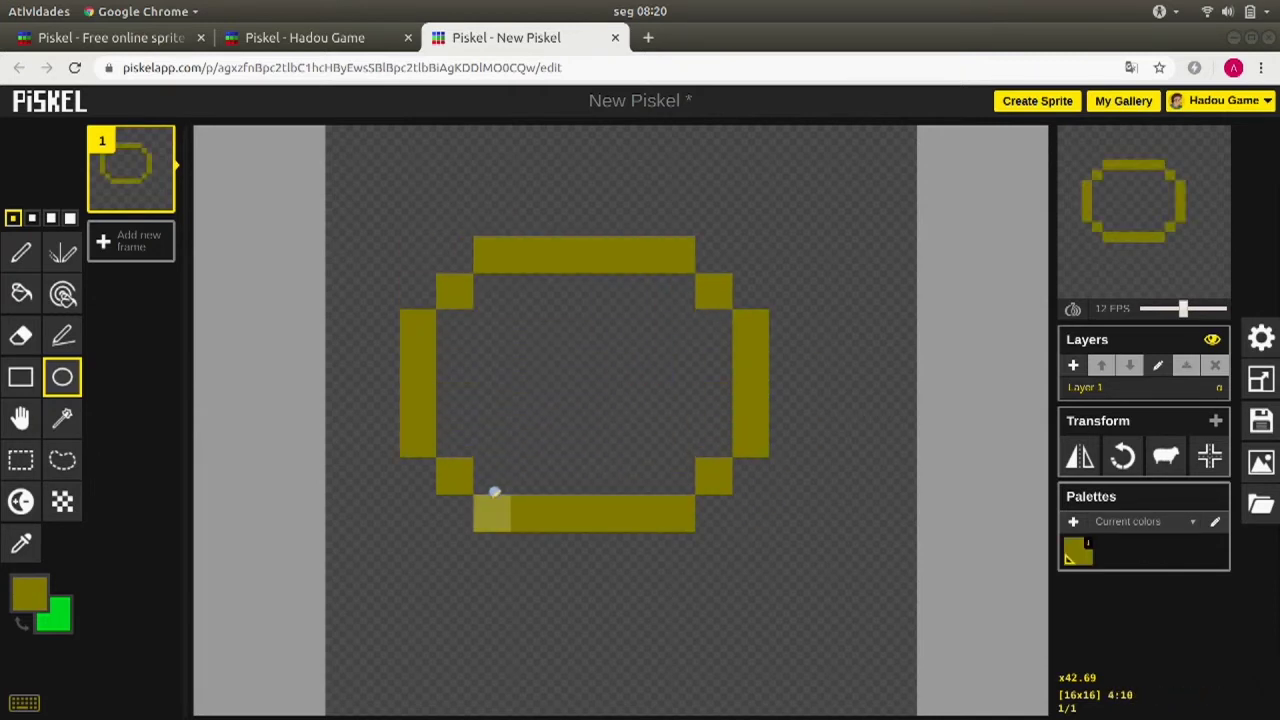
- Draw an olive rectangle outline about 13 by 11 pixels around the ellipse and shift the whole drawing one pixel right
{"action": "left_click", "coordinate": [20, 382]}
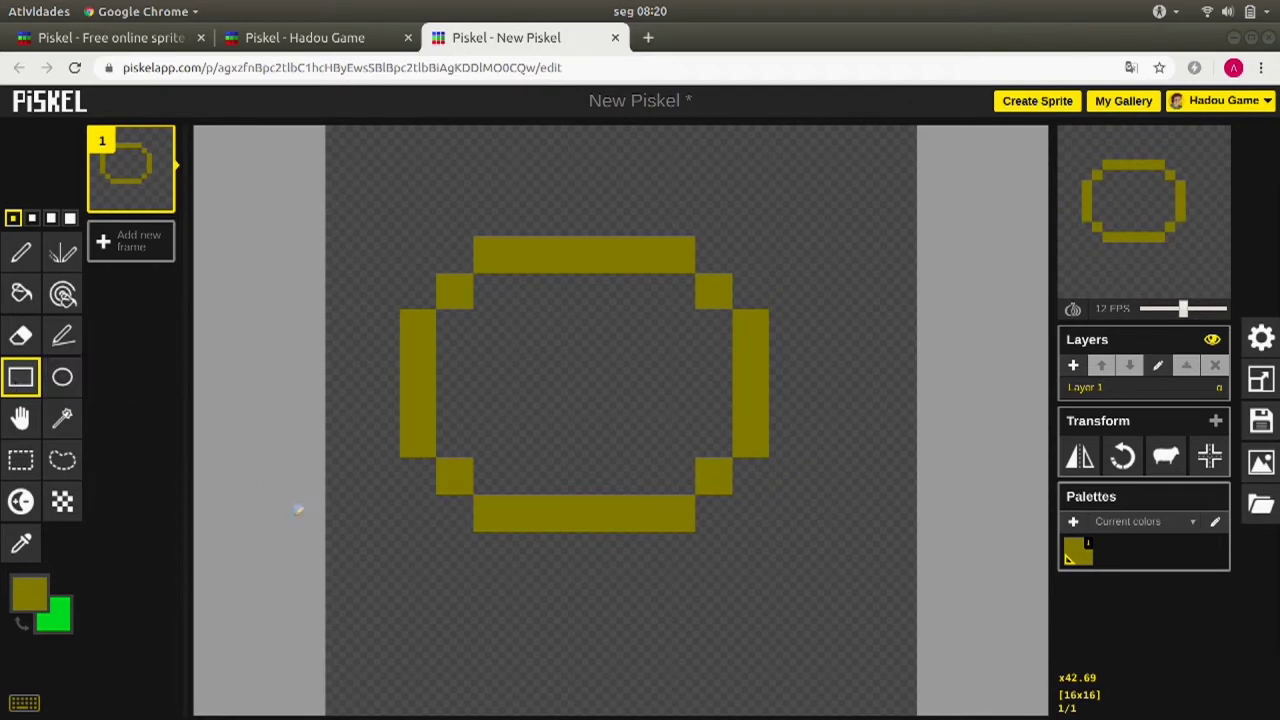
{"action": "left_click_drag", "start_coordinate": [380, 216], "coordinate": [822, 584]}
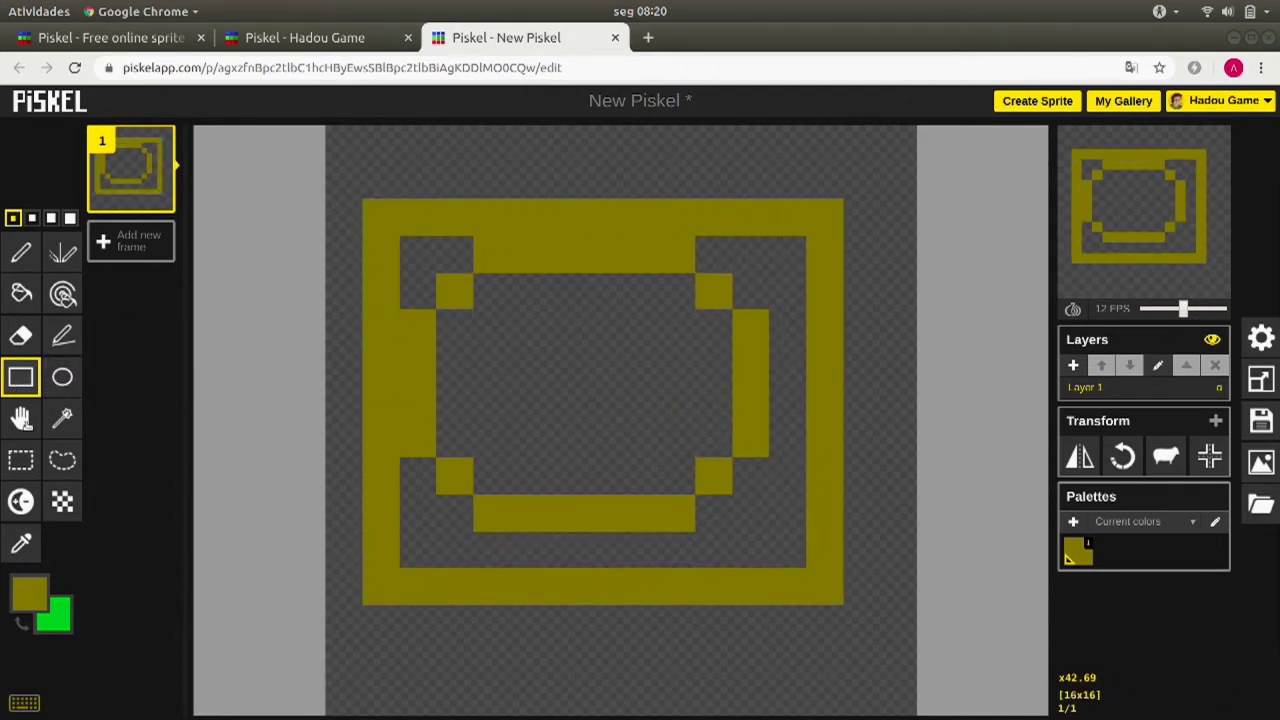
{"action": "left_click", "coordinate": [20, 418]}
{"action": "left_click_drag", "start_coordinate": [528, 246], "coordinate": [511, 187]}
{"action": "left_click_drag", "start_coordinate": [578, 326], "coordinate": [549, 271]}
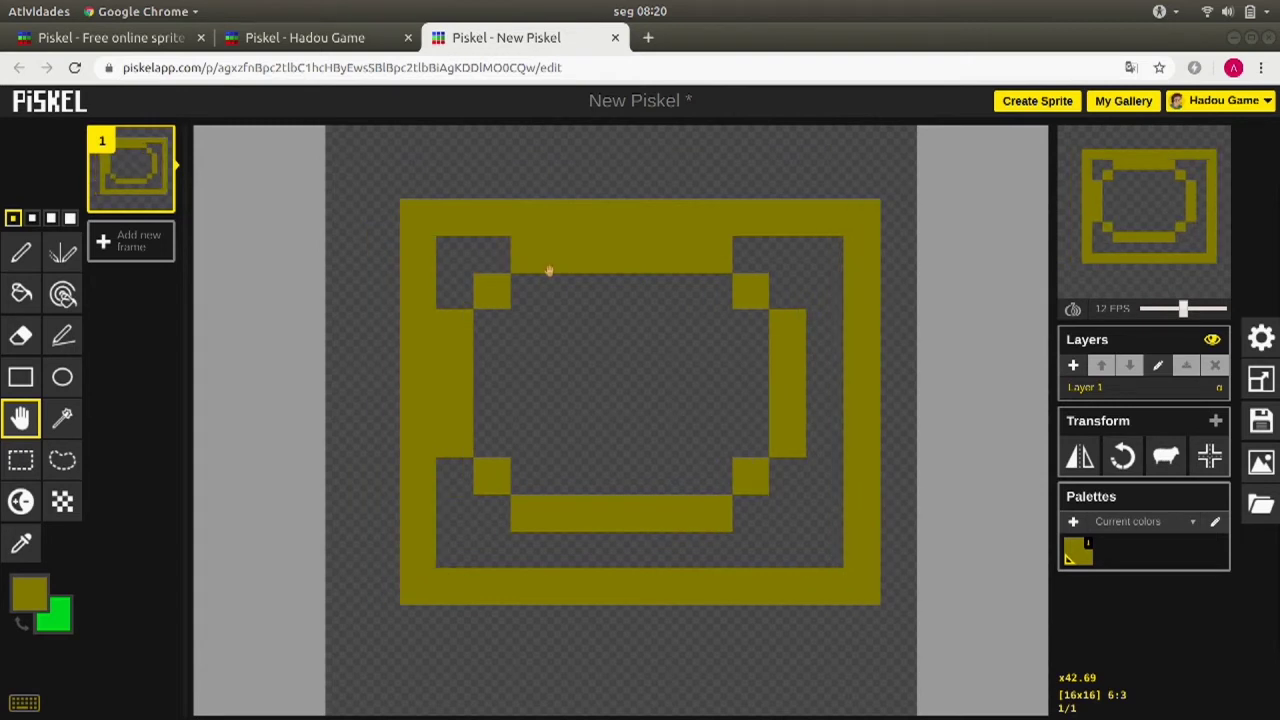
- Select the connected olive pixels of the outer frame with the Shape selection tool
{"action": "key", "text": "o"}
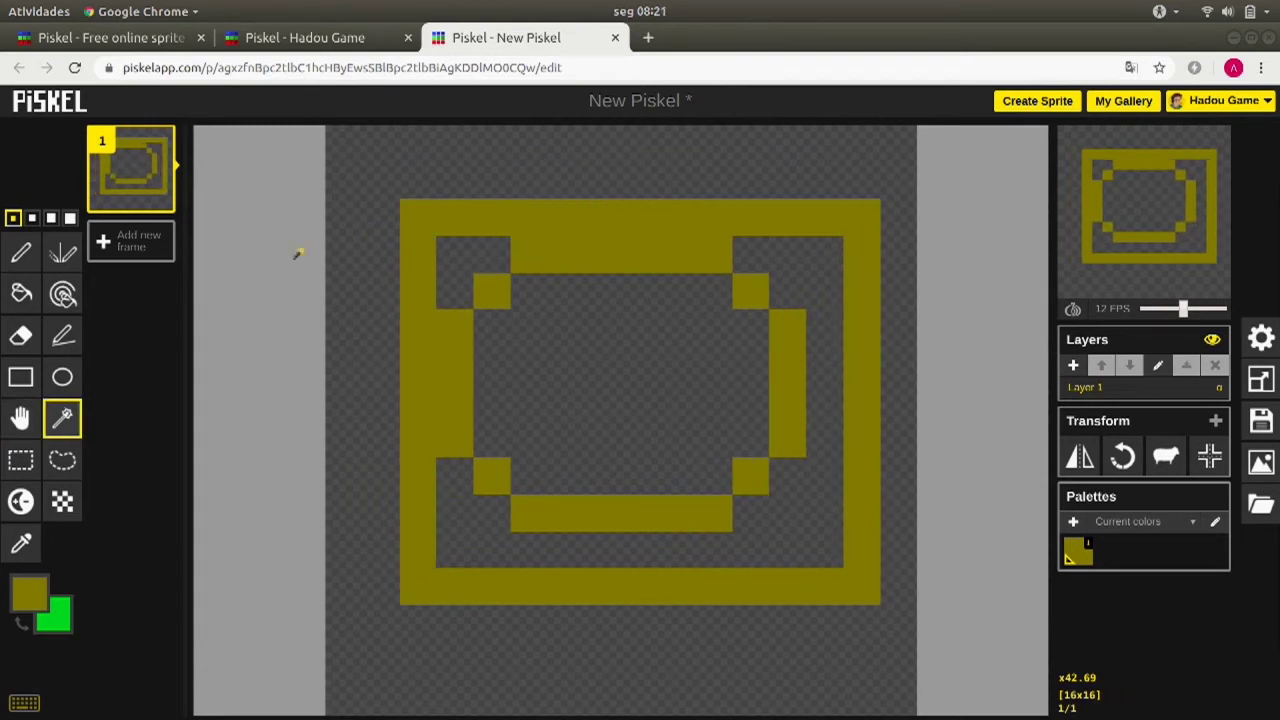
{"action": "left_click", "coordinate": [21, 418]}
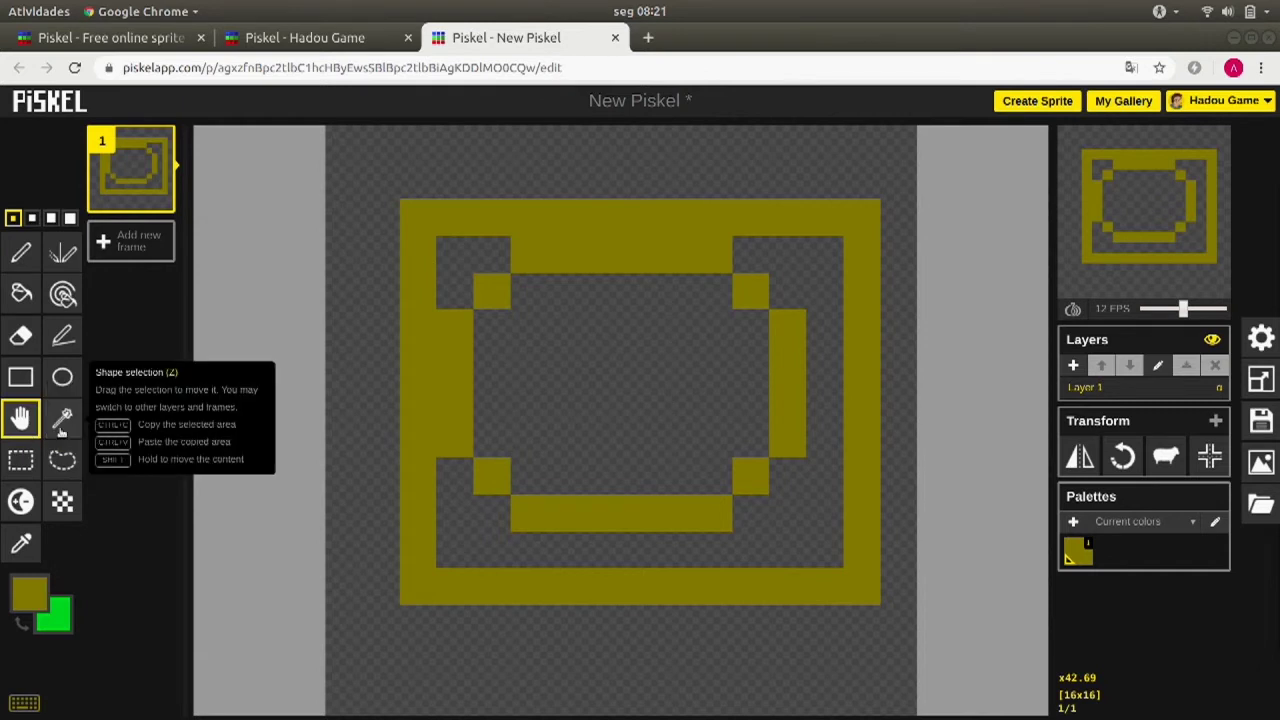
{"action": "left_click", "coordinate": [68, 430]}
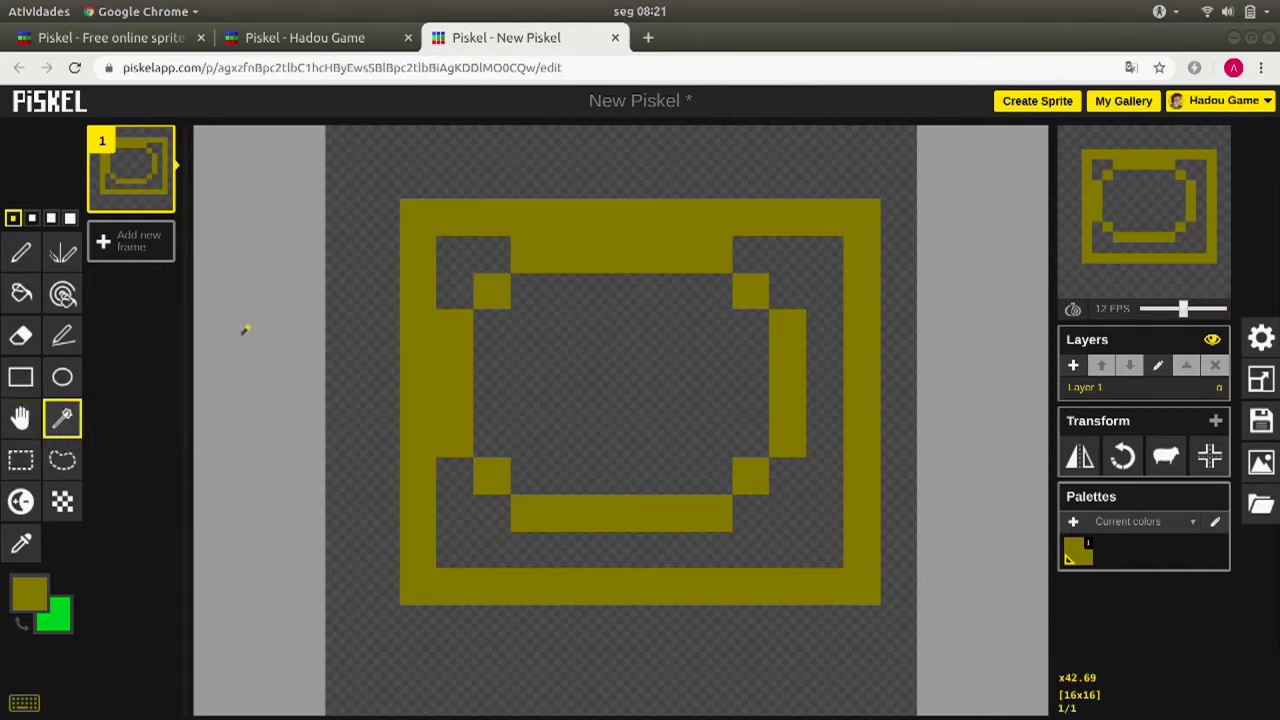
{"action": "left_click", "coordinate": [425, 287]}
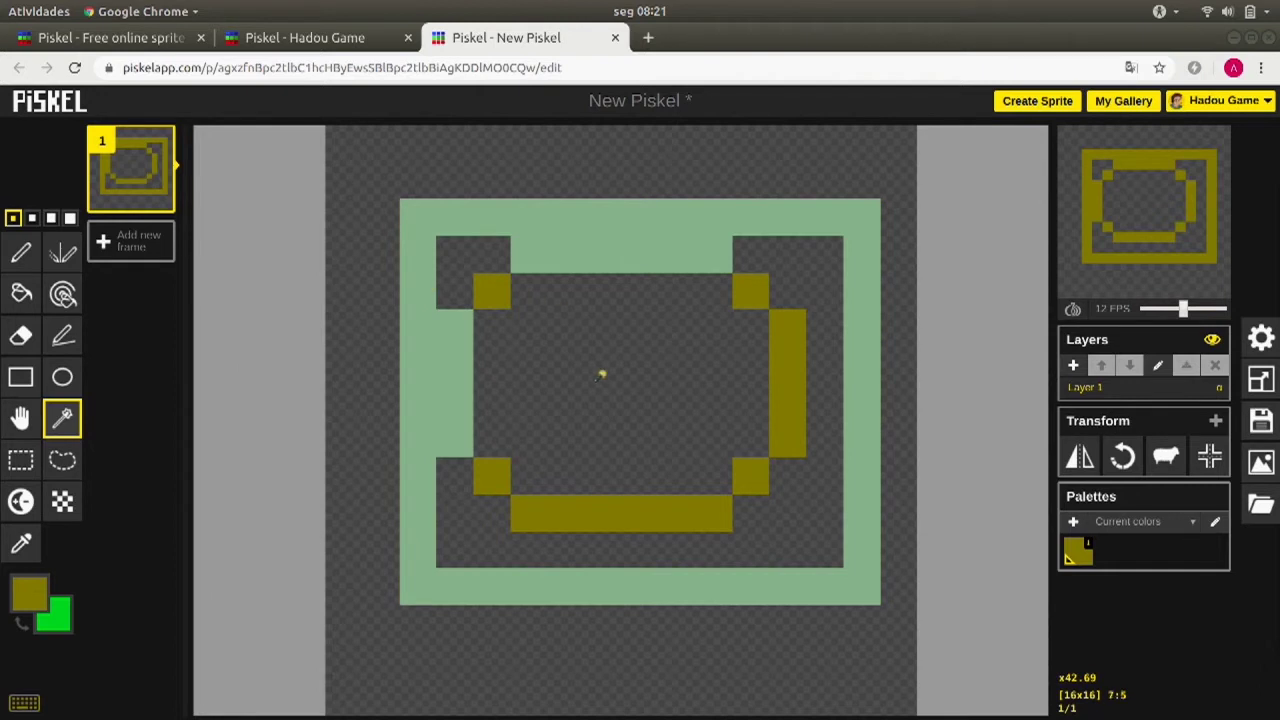
{"action": "left_click", "coordinate": [581, 508]}
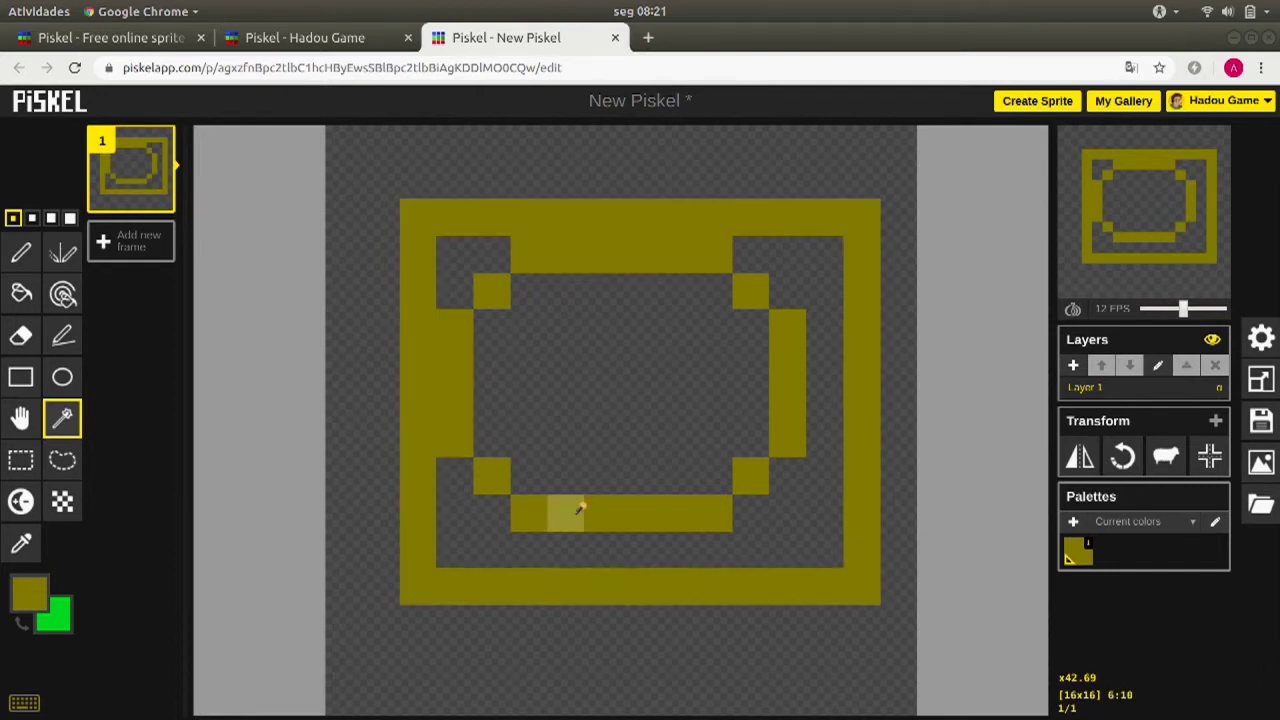
{"action": "left_click", "coordinate": [496, 478]}
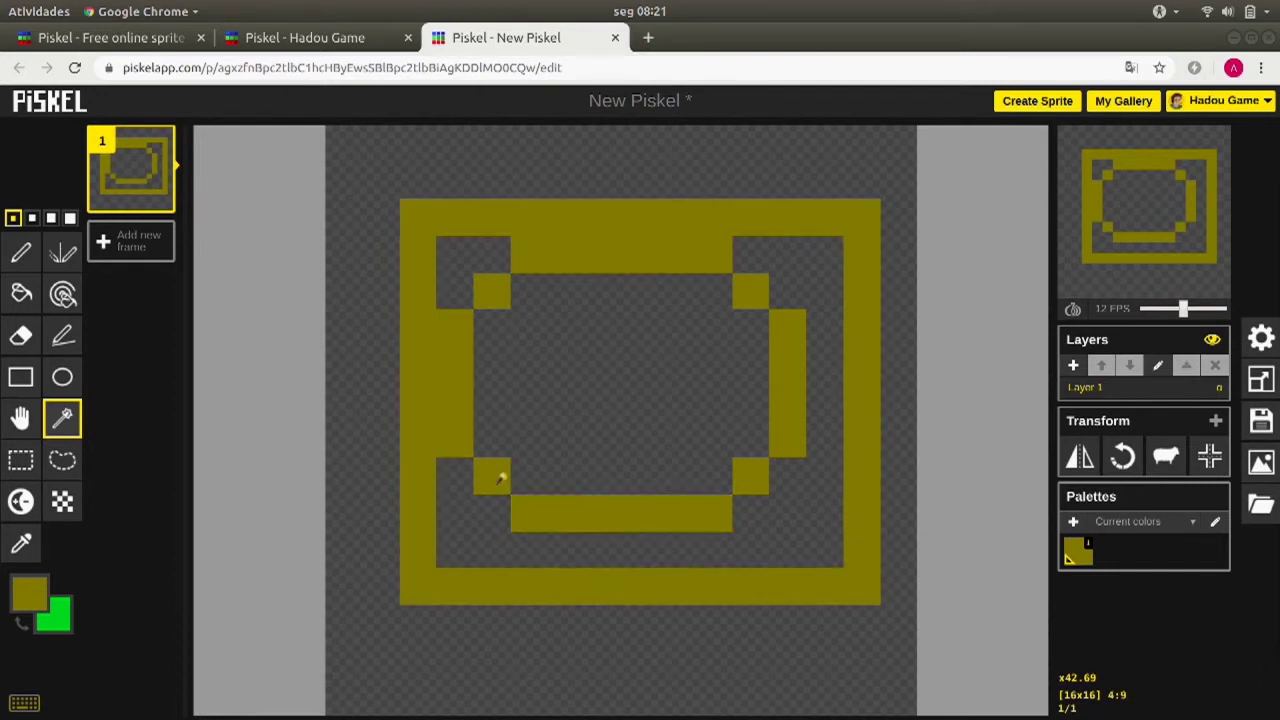
{"action": "left_click", "coordinate": [603, 250]}
{"action": "left_click", "coordinate": [603, 250]}
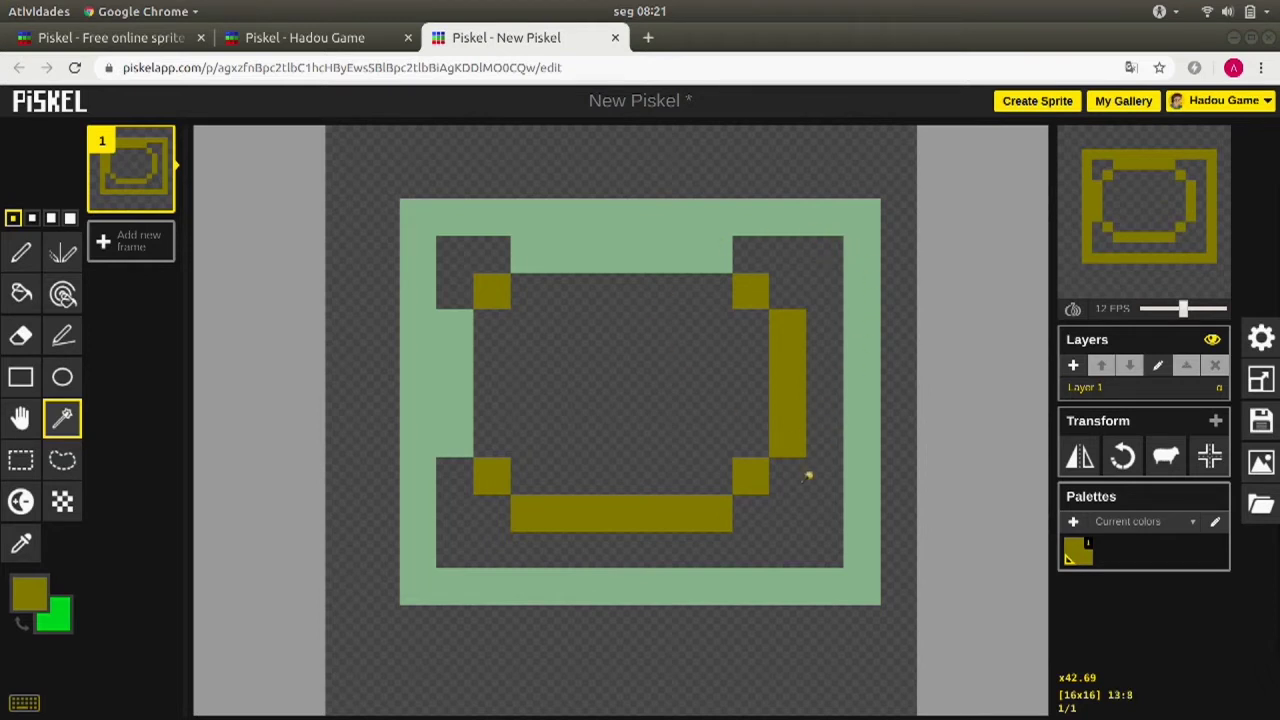
{"action": "mouse_move", "coordinate": [600, 249]}
{"action": "left_mouse_down"}
{"action": "mouse_move", "coordinate": [477, 274]}
{"action": "mouse_move", "coordinate": [608, 237]}
{"action": "left_mouse_up"}
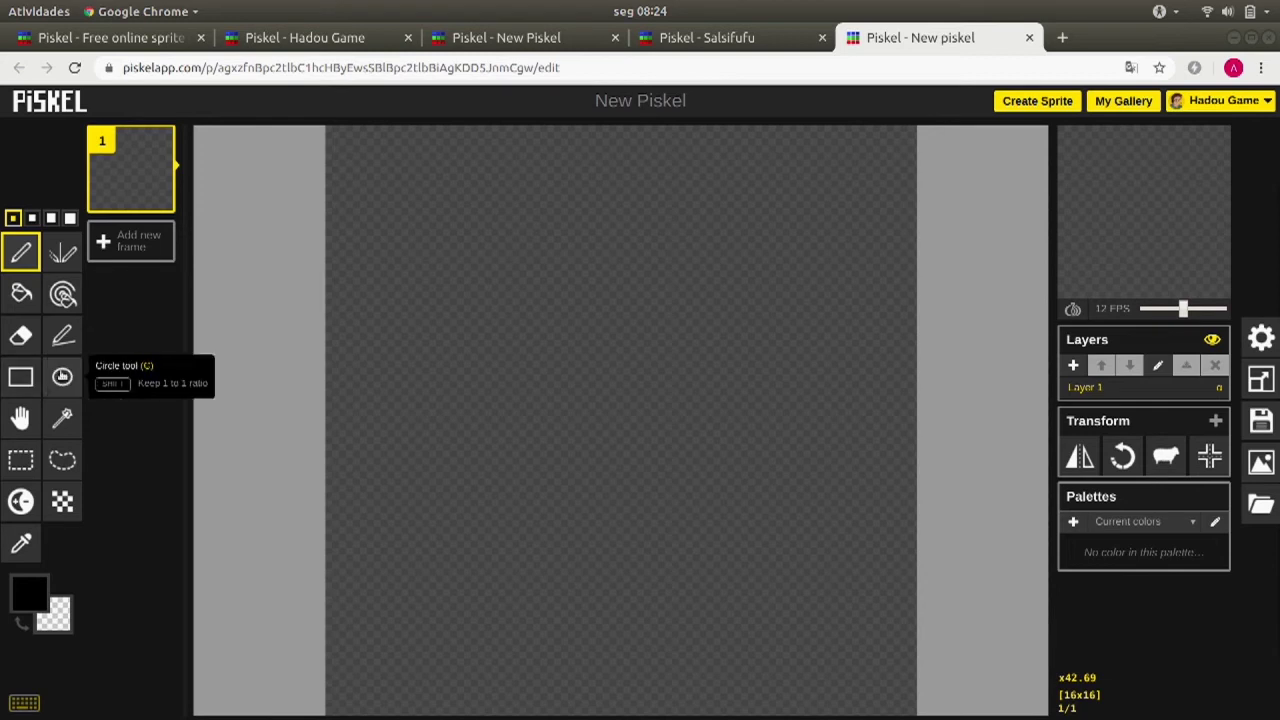
- Draw a black circle outline 12 by 12 pixels on the empty canvas of the new sprite
{"action": "left_click", "coordinate": [63, 378]}
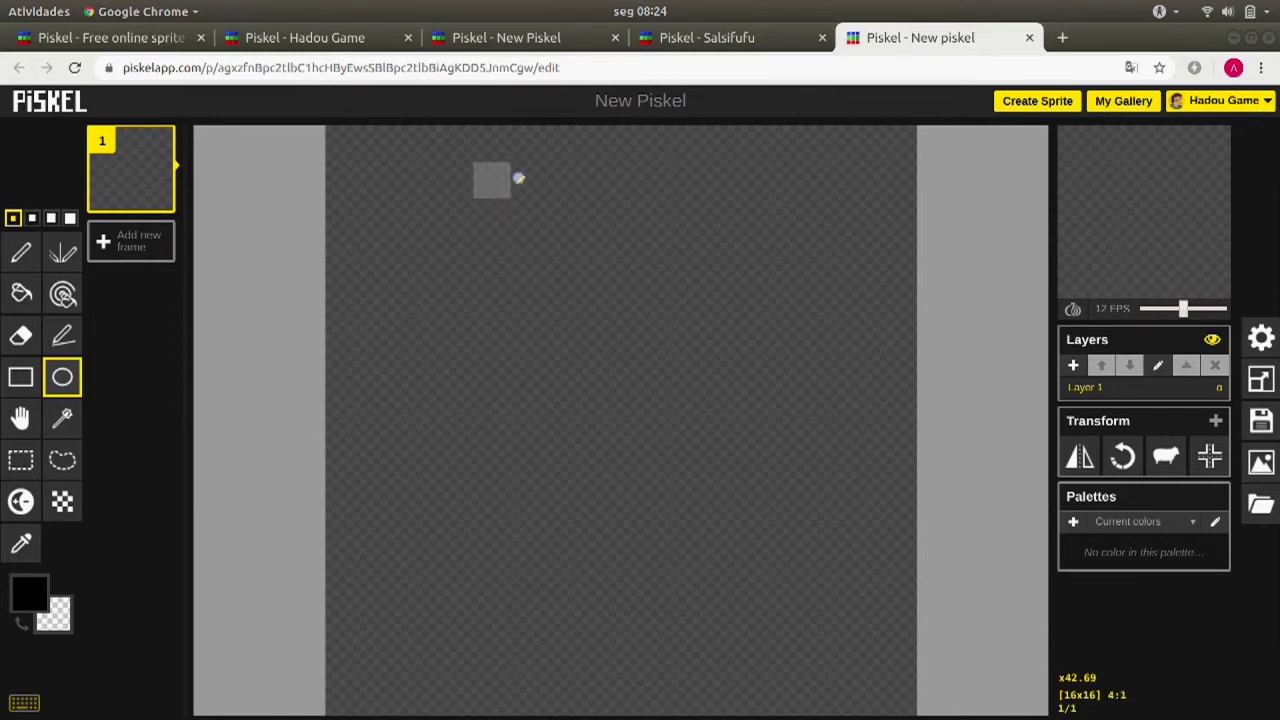
{"action": "left_click_drag", "start_coordinate": [543, 209], "coordinate": [789, 566]}
{"action": "key", "text": "ctrl+z"}
{"action": "left_click_drag", "start_coordinate": [437, 163], "coordinate": [819, 583]}
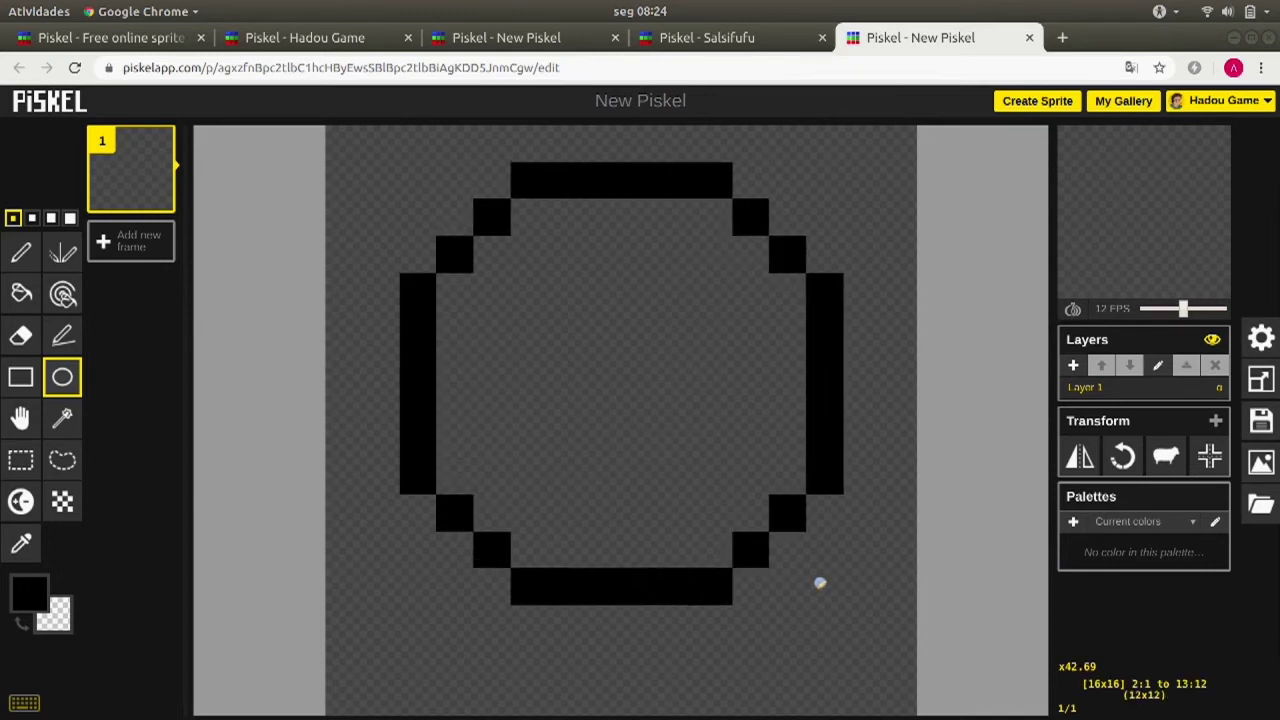
{"action": "left_click_drag", "start_coordinate": [819, 583], "coordinate": [820, 583]}
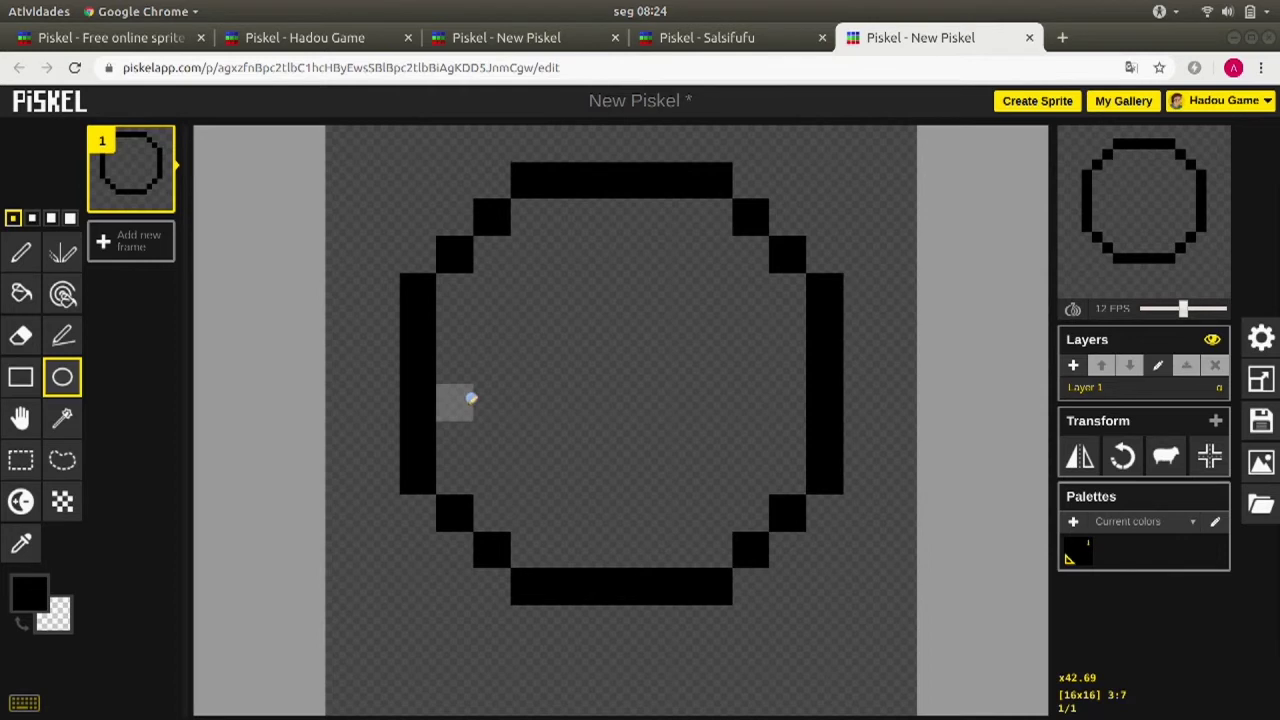
- Duplicate the circle frame and move the lower part of the copied circle up two pixels
{"action": "mouse_move", "coordinate": [160, 188]}
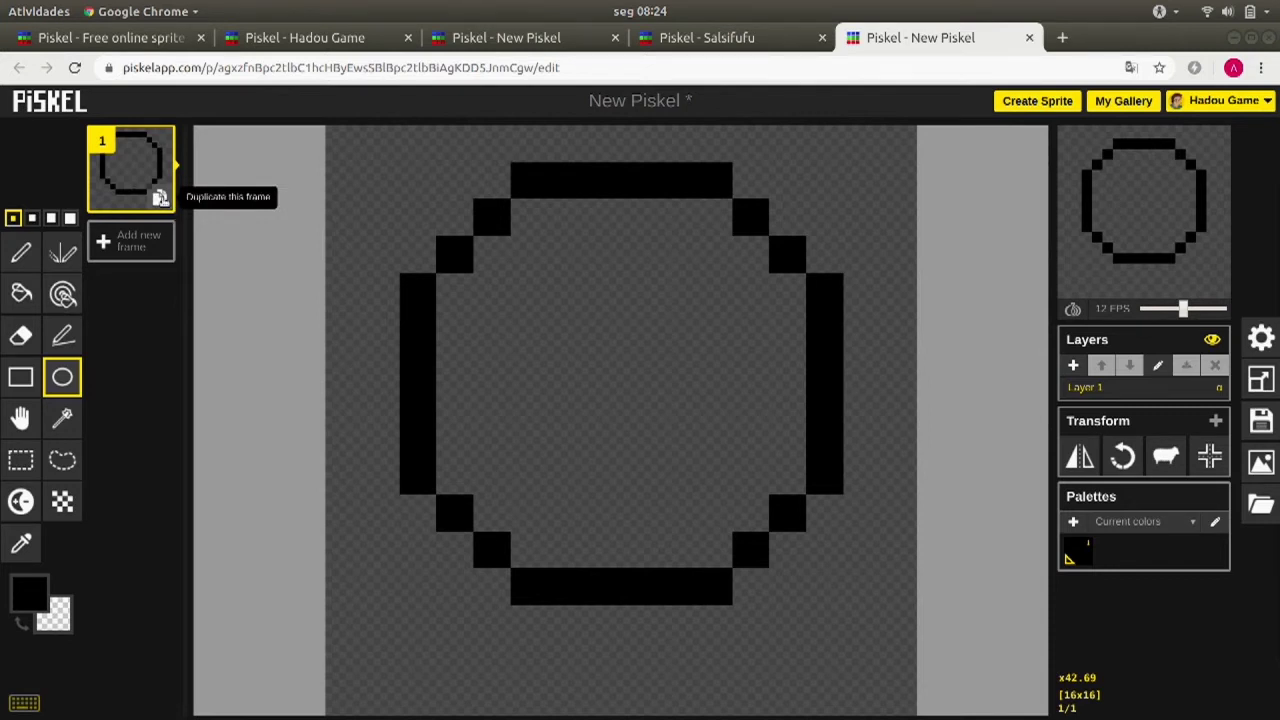
{"action": "left_click", "coordinate": [160, 197]}
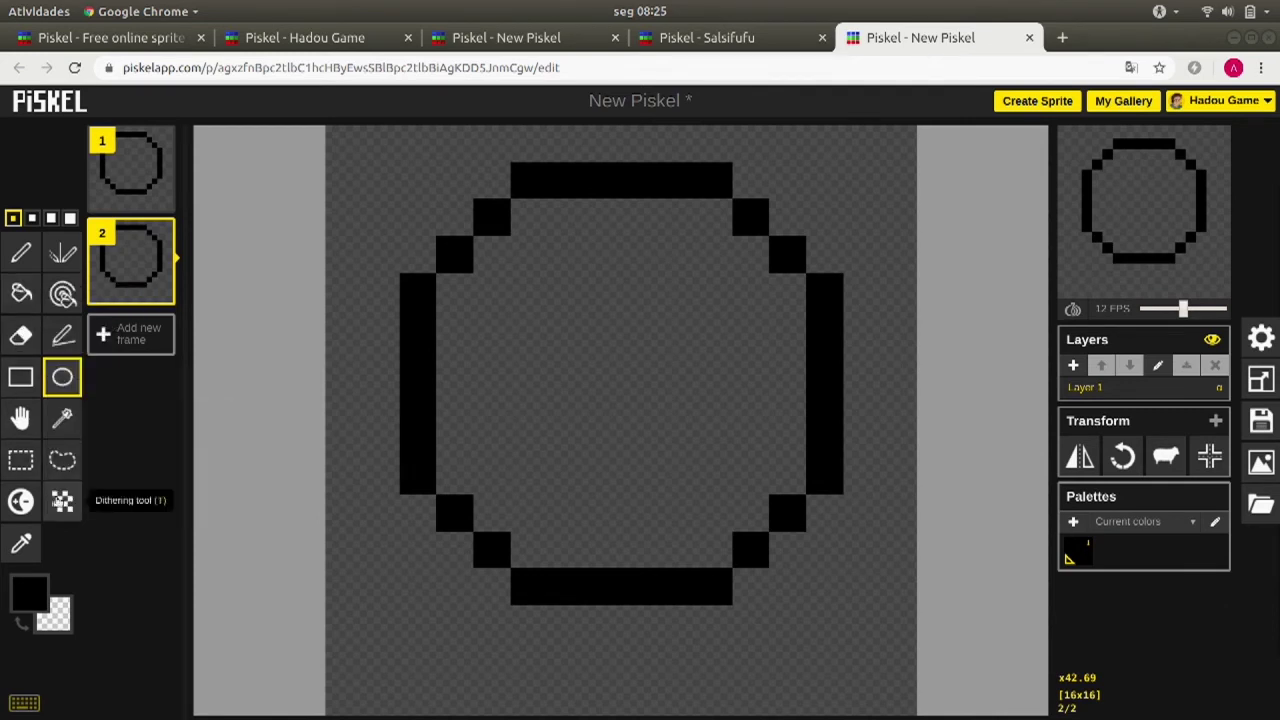
{"action": "left_click", "coordinate": [29, 462]}
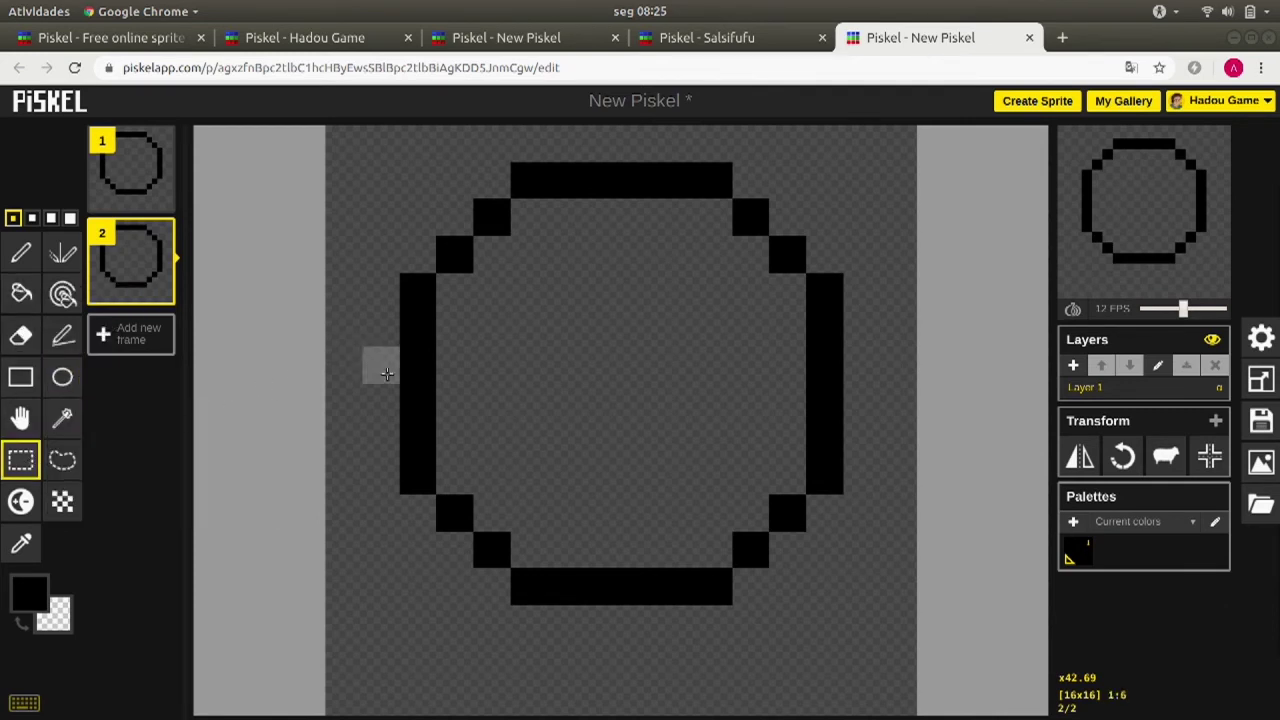
{"action": "left_click_drag", "start_coordinate": [380, 365], "coordinate": [844, 592]}
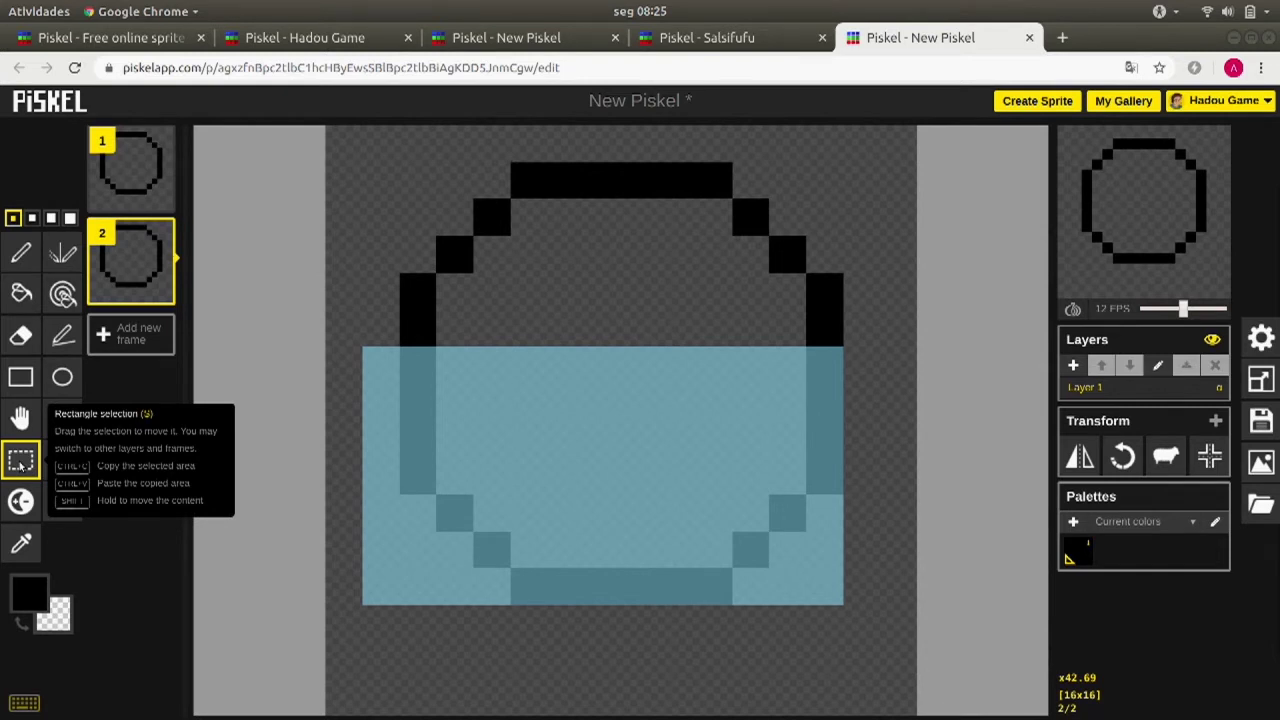
{"action": "left_click_drag", "start_coordinate": [425, 432], "coordinate": [425, 371]}
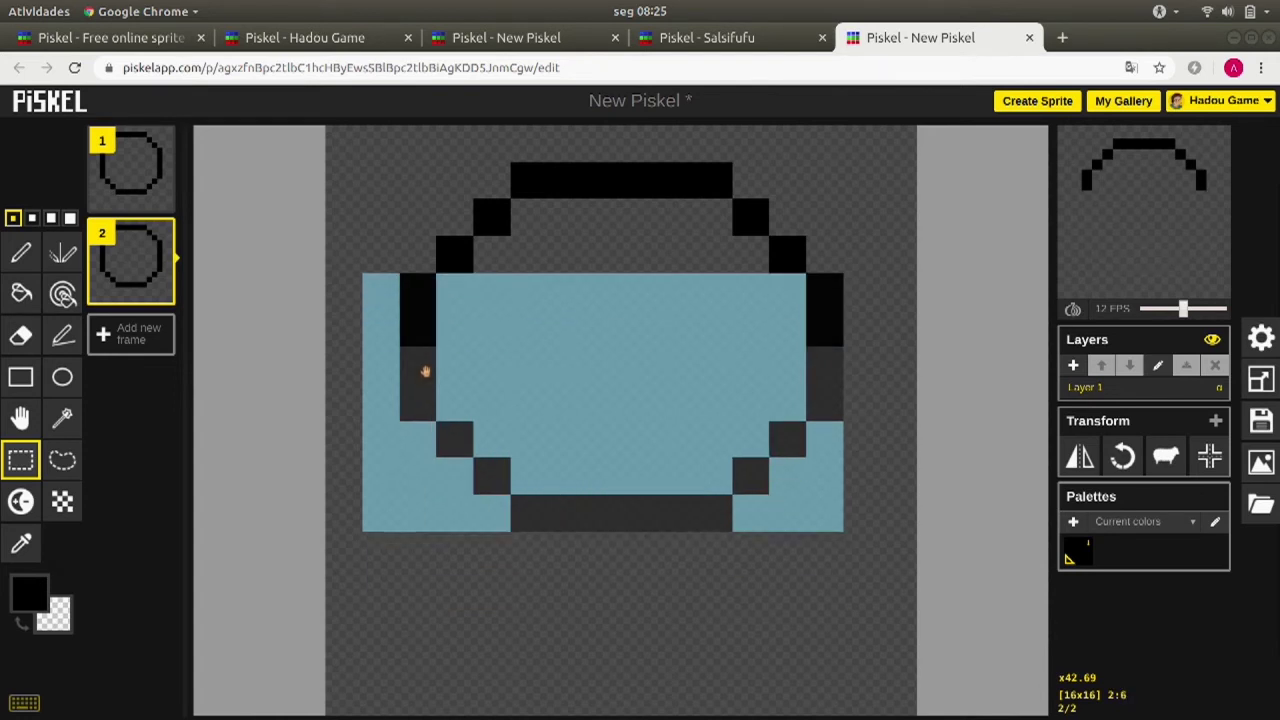
{"action": "key", "text": "Escape"}
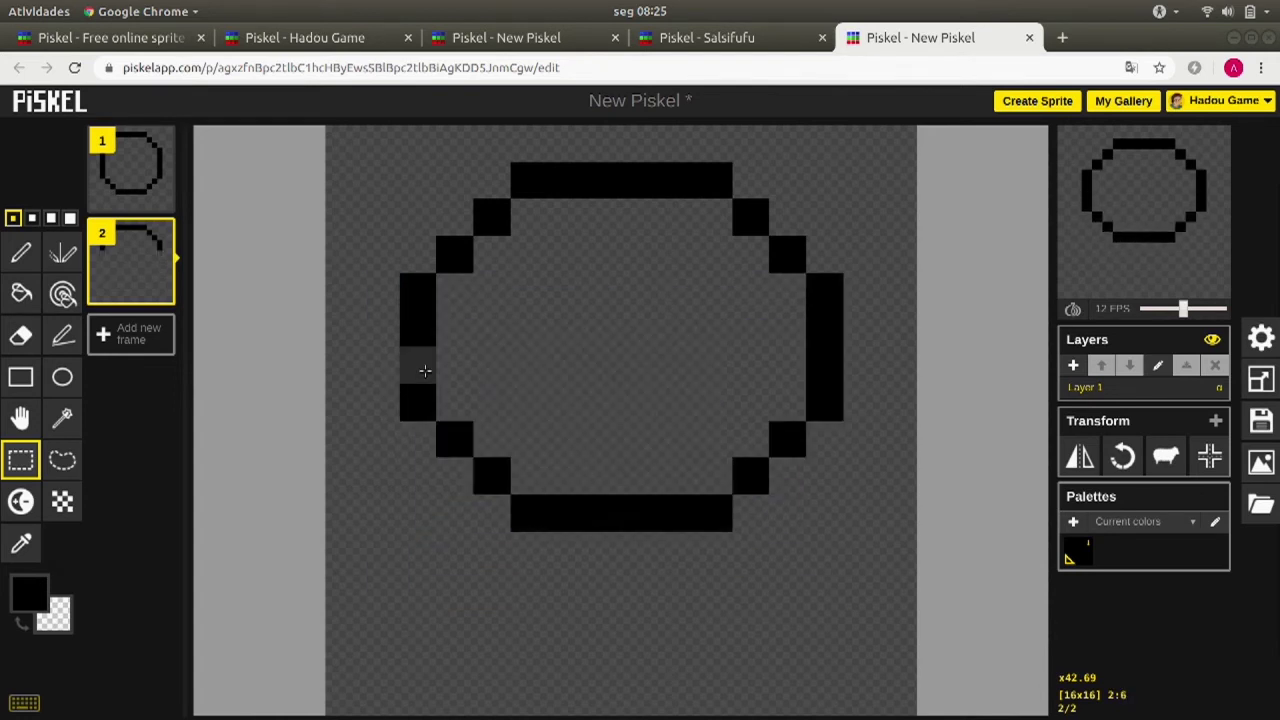
- Slow the animation preview to 3 FPS
{"action": "mouse_move", "coordinate": [1174, 223]}
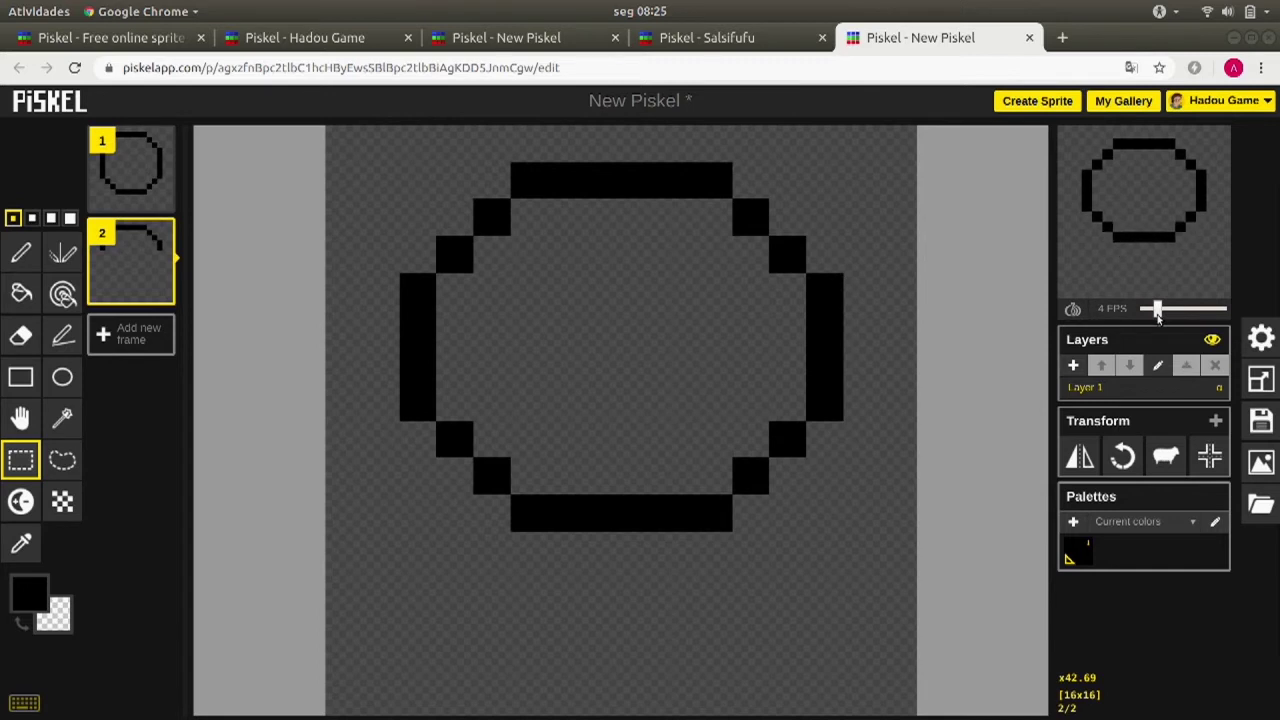
{"action": "left_click", "coordinate": [890, 437]}
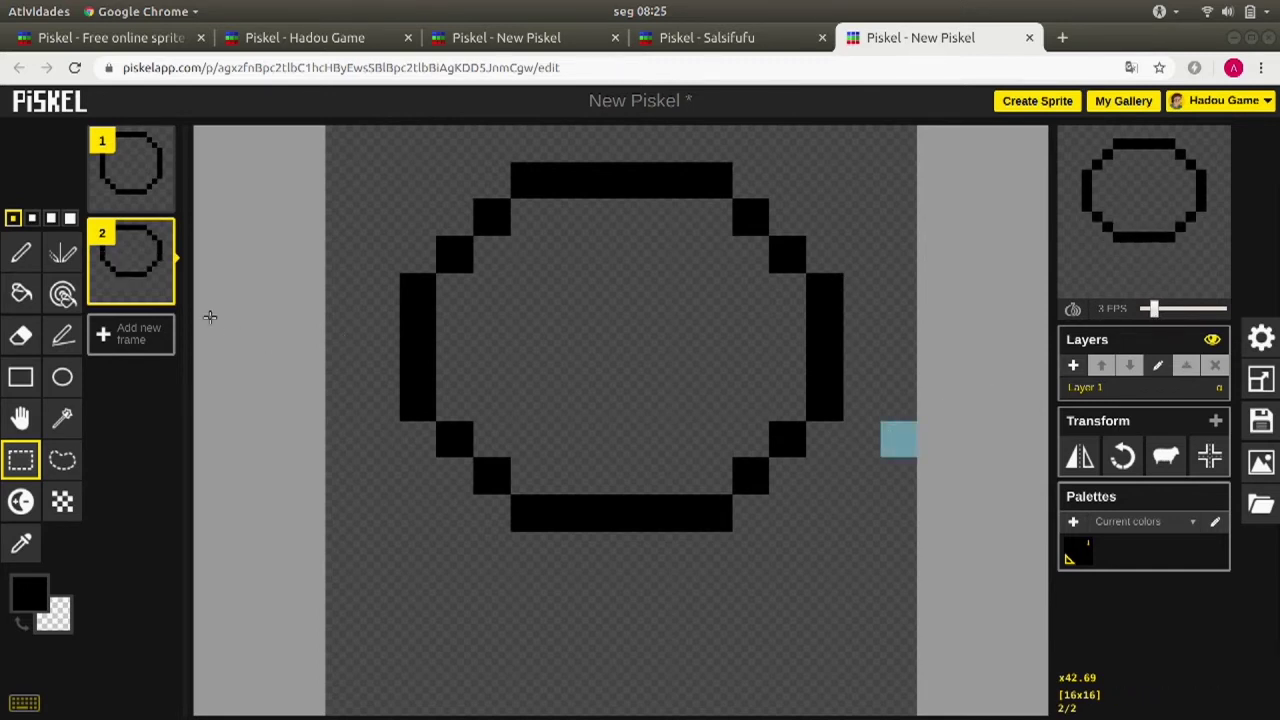
- Duplicate frame 2 and move the lower part of the circle in frame 3 up one pixel
{"action": "left_click", "coordinate": [160, 290]}
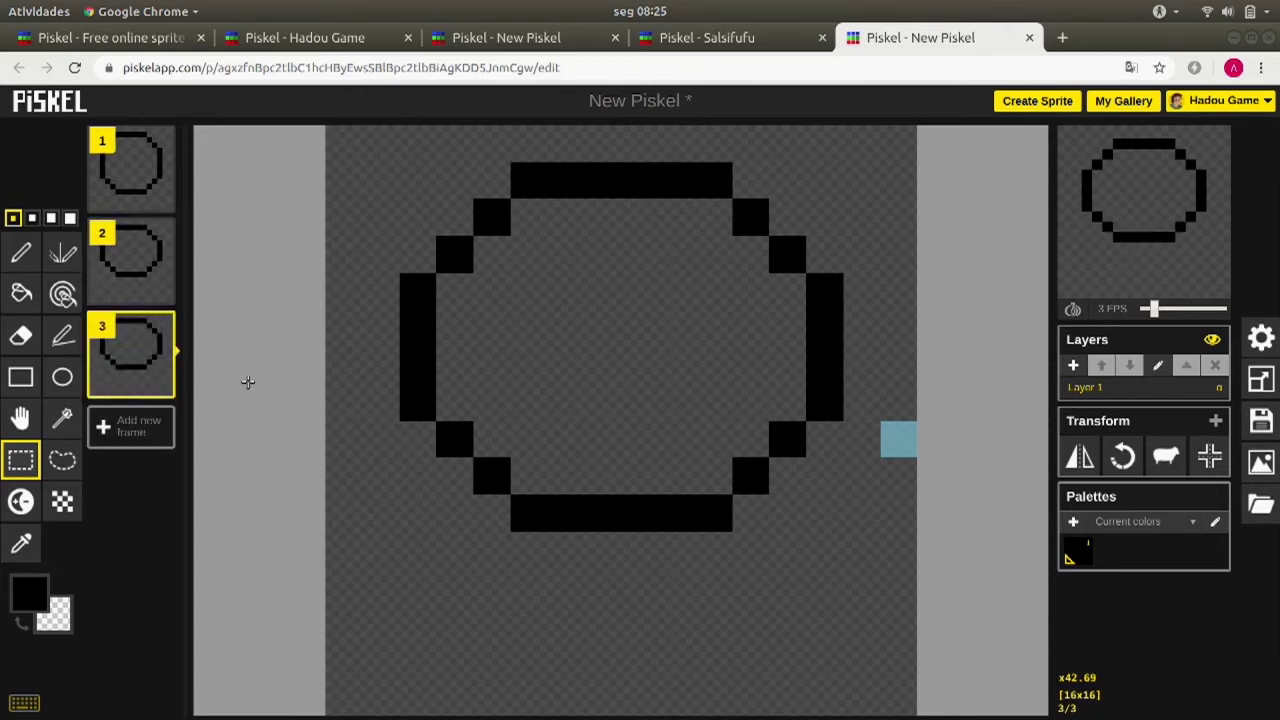
{"action": "left_click_drag", "start_coordinate": [367, 589], "coordinate": [862, 362]}
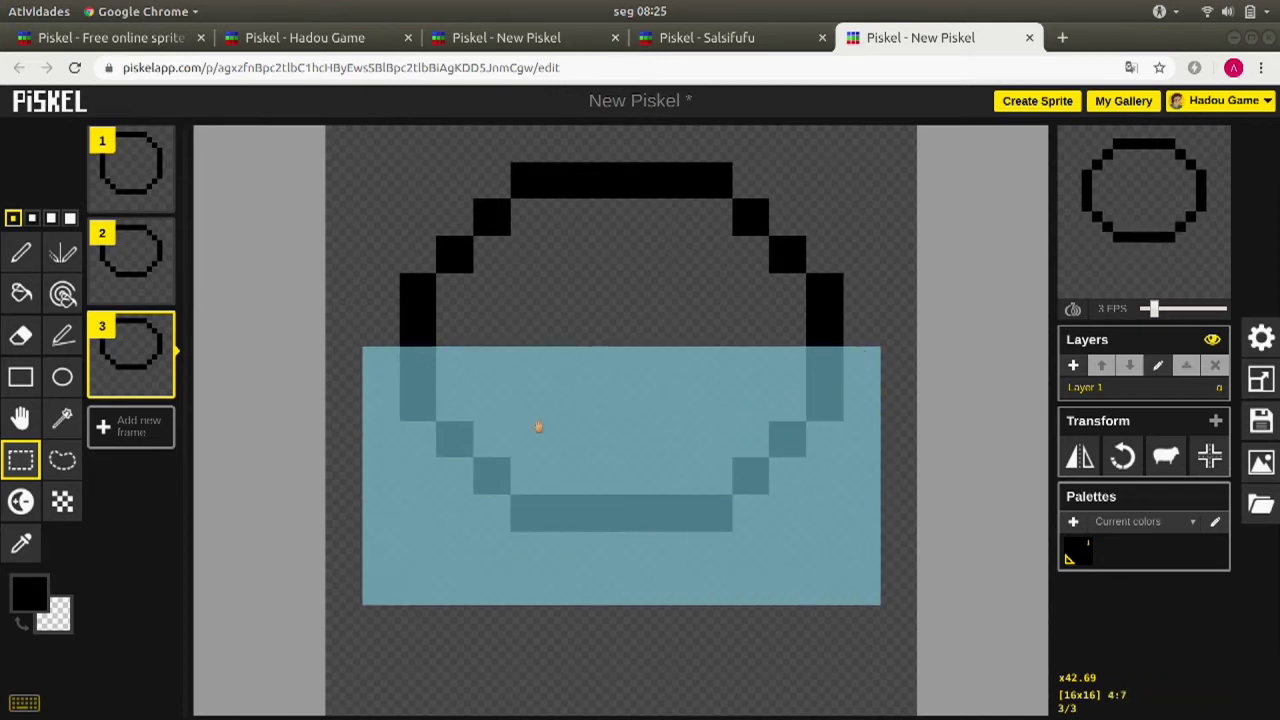
{"action": "left_click_drag", "start_coordinate": [613, 487], "coordinate": [617, 437]}
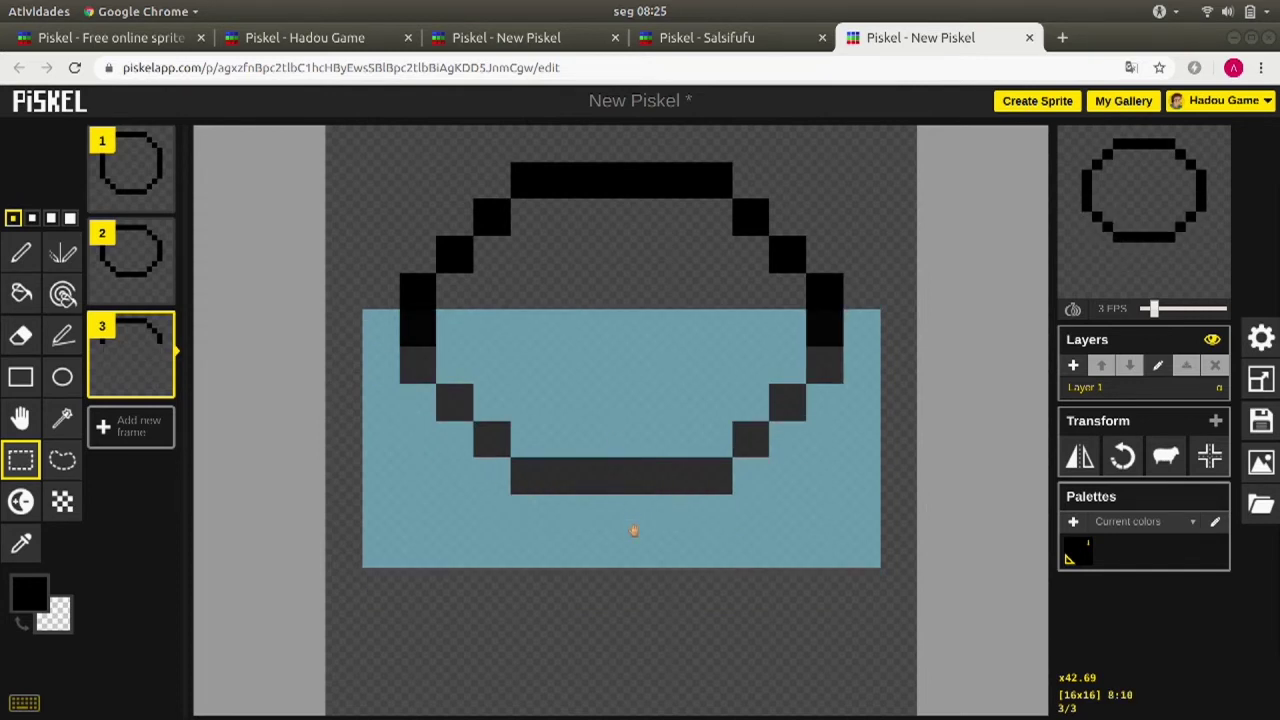
- Duplicate frame 3 and move the entire flattened circle in frame 4 up one pixel
{"action": "key", "text": "shift+n"}
{"action": "left_click_drag", "start_coordinate": [378, 142], "coordinate": [864, 478]}
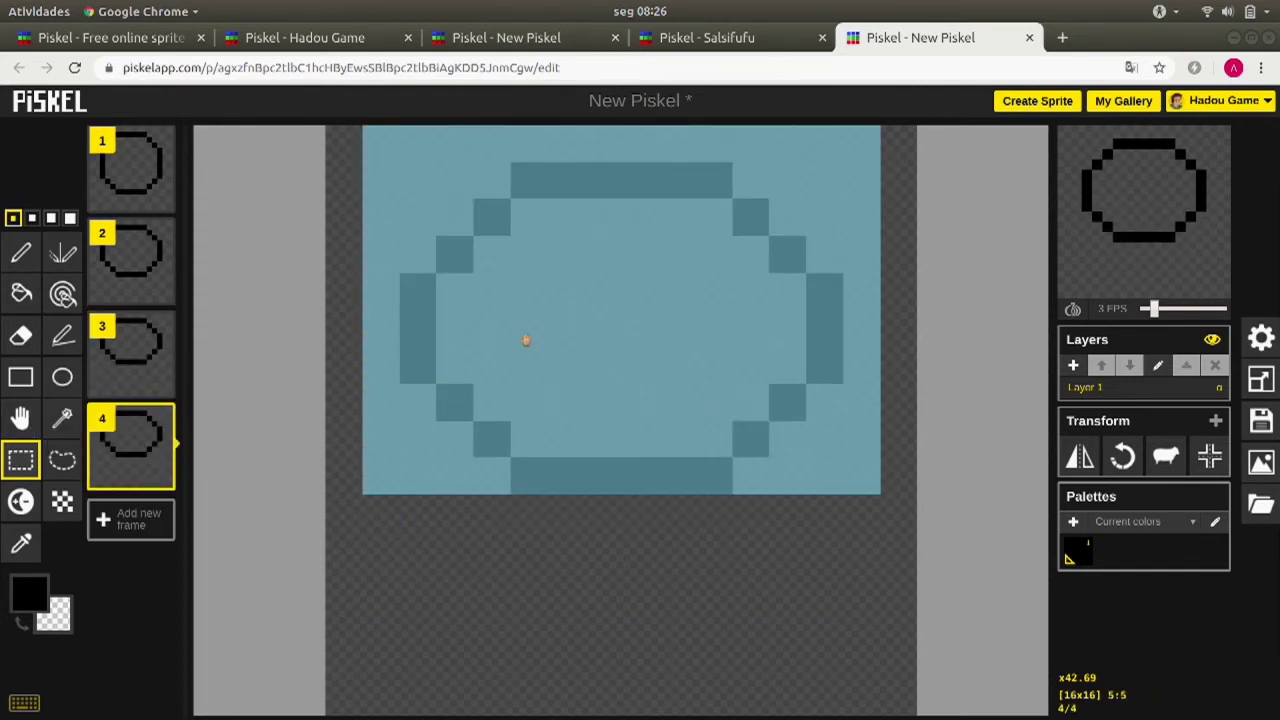
{"action": "left_click_drag", "start_coordinate": [546, 386], "coordinate": [563, 377]}
{"action": "left_click", "coordinate": [562, 380]}
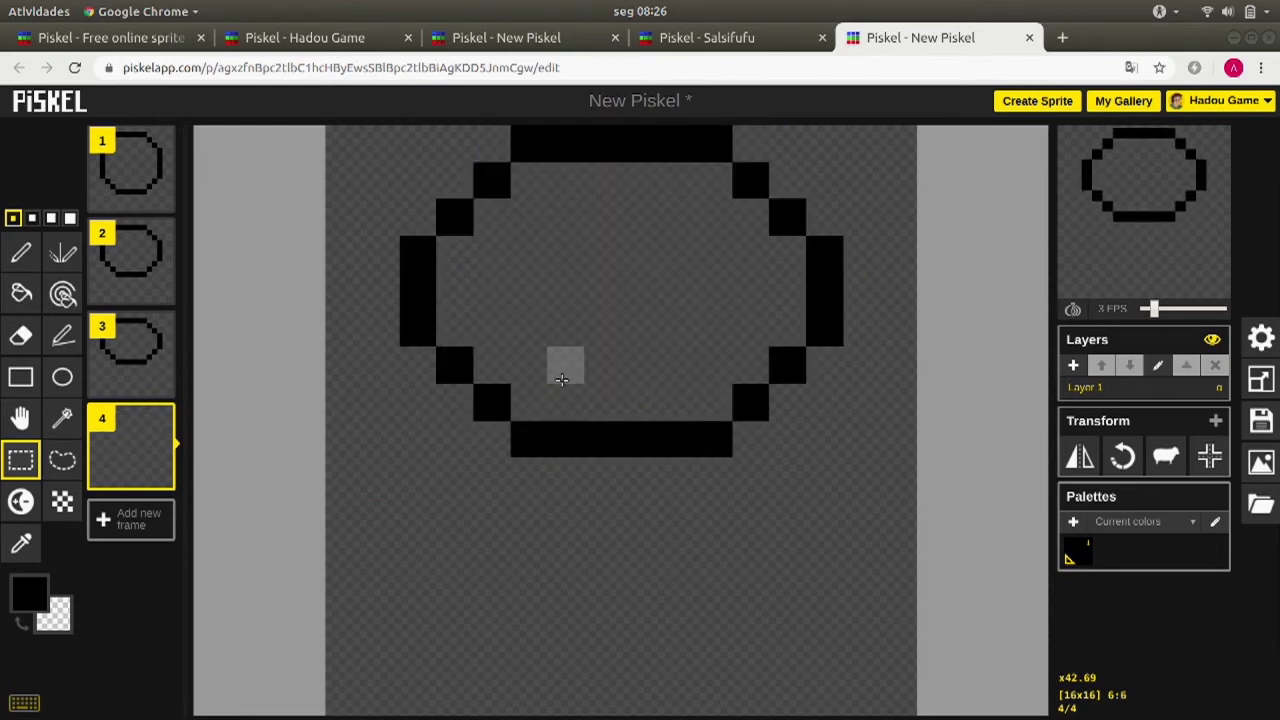
{"action": "left_click", "coordinate": [418, 513]}
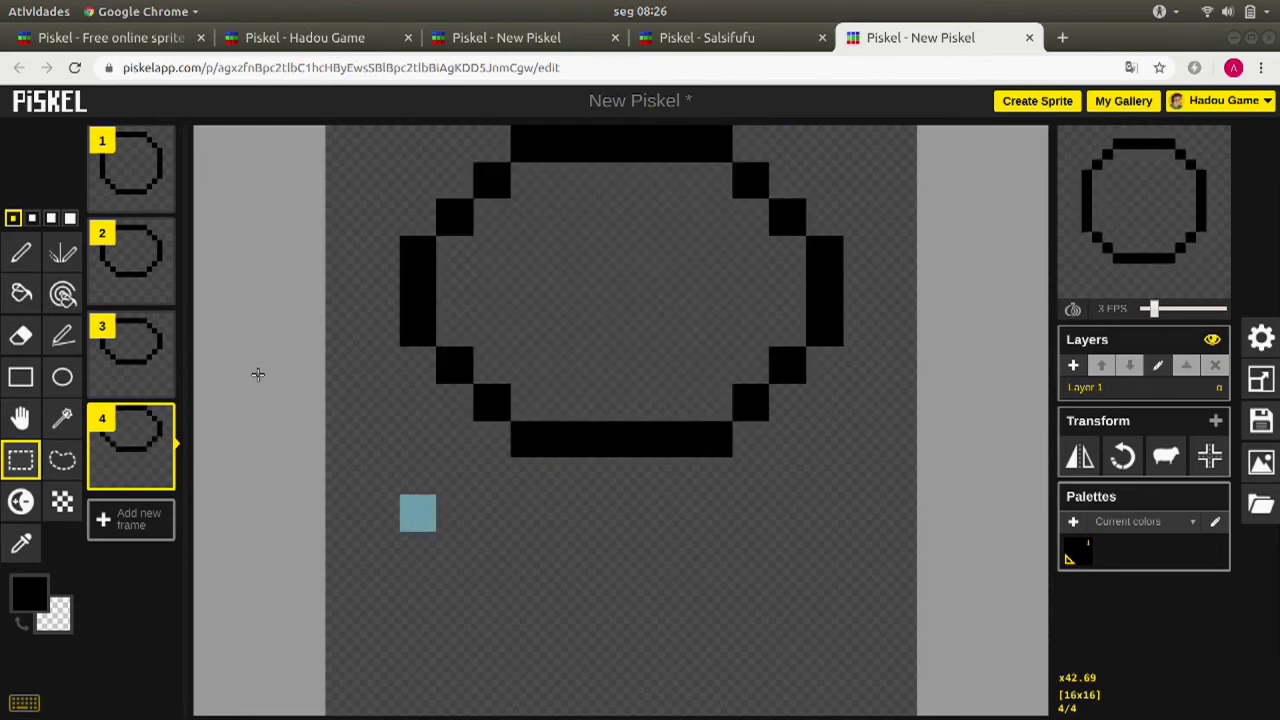
- Duplicate frames 3, 2 and 1 and place the copies in that order at the end as frames 5, 6 and 7
{"action": "left_click", "coordinate": [159, 383]}
{"action": "left_click_drag", "start_coordinate": [139, 357], "coordinate": [130, 545]}
{"action": "left_click", "coordinate": [159, 289]}
{"action": "left_click_drag", "start_coordinate": [130, 345], "coordinate": [120, 640]}
{"action": "left_click", "coordinate": [159, 187]}
{"action": "left_click_drag", "start_coordinate": [130, 250], "coordinate": [254, 620]}
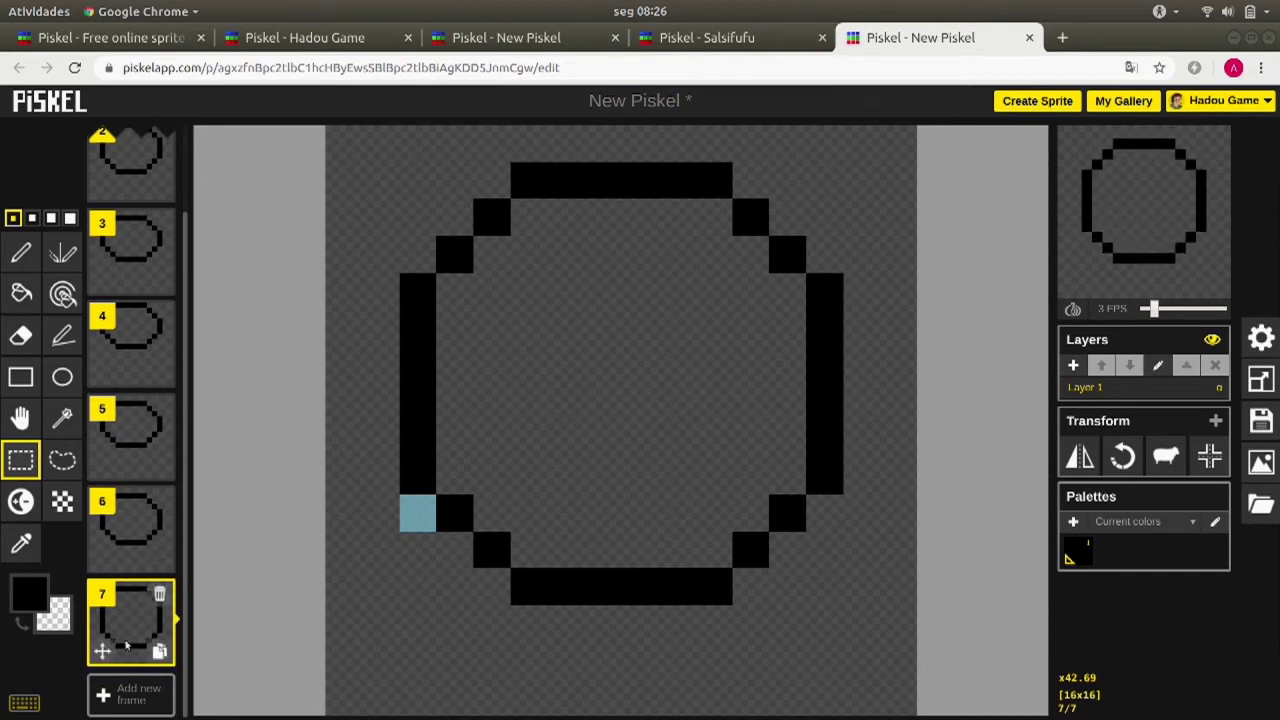
- Duplicate frame 7 and move the full circle in frame 8 down one pixel
{"action": "left_click", "coordinate": [160, 655]}
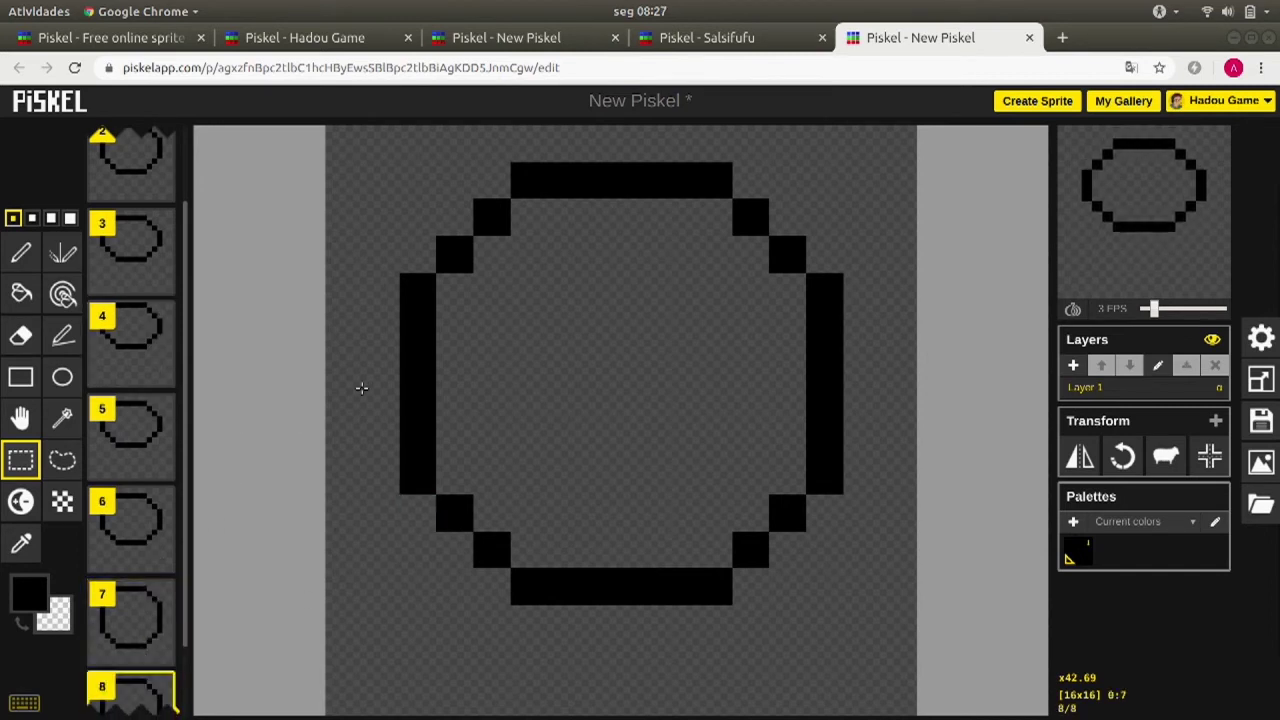
{"action": "left_click", "coordinate": [21, 417]}
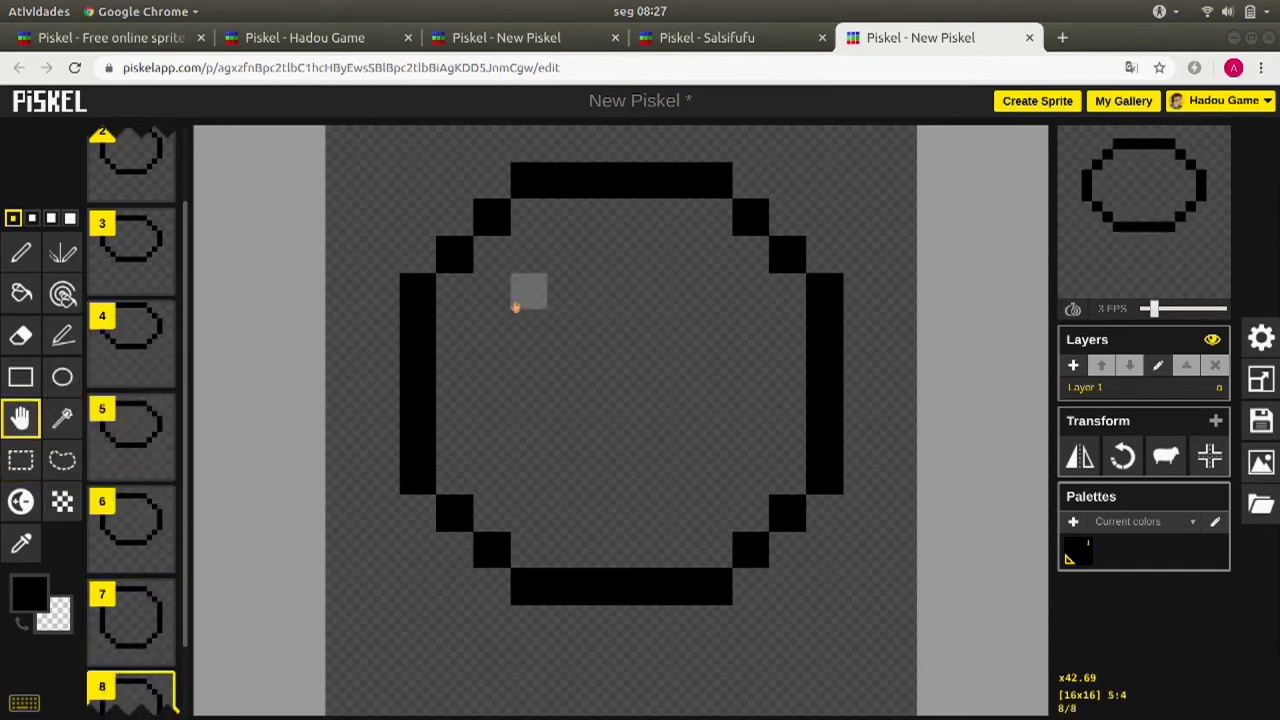
{"action": "left_click_drag", "start_coordinate": [417, 330], "coordinate": [417, 367]}
- Duplicate frame 8 and move the circle in frame 9 down two pixels
{"action": "scroll", "coordinate": [130, 600], "scroll_direction": "down", "scroll_amount": 1}
{"action": "left_click", "coordinate": [160, 652]}
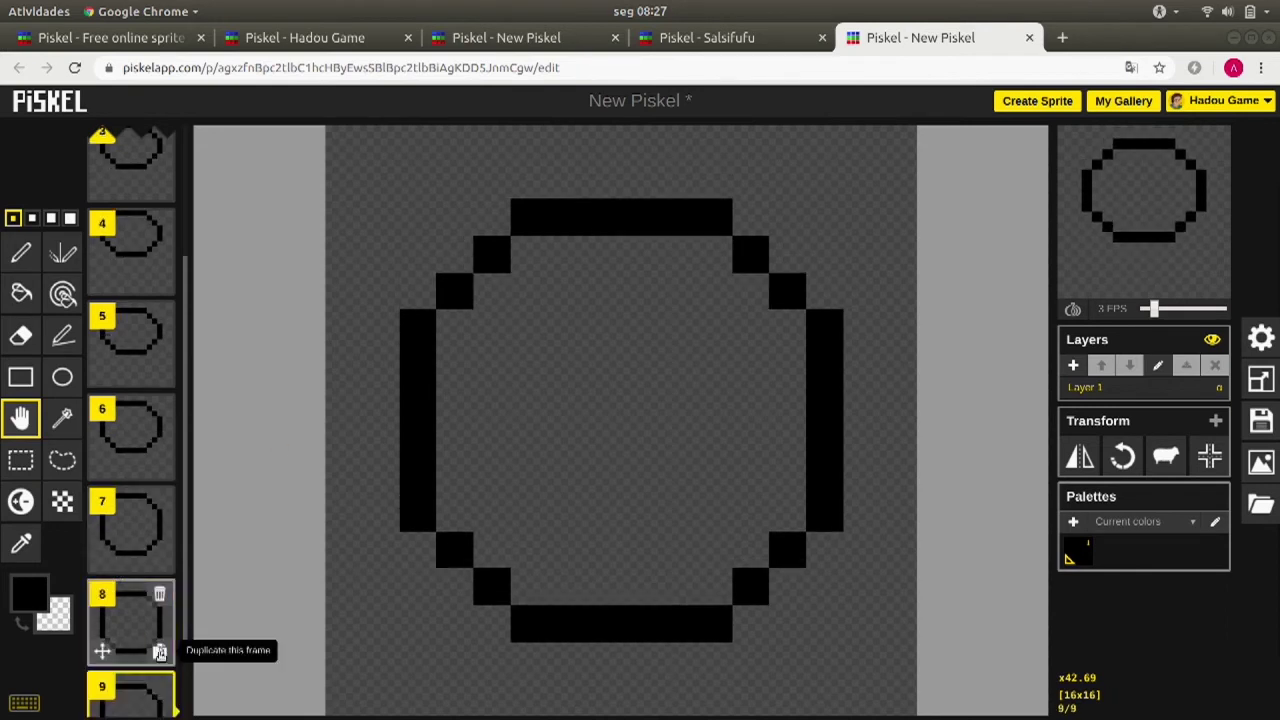
{"action": "left_click_drag", "start_coordinate": [418, 432], "coordinate": [409, 503]}
- Duplicate frame 9 and move the upper part of the circle in frame 10 down one pixel
{"action": "scroll", "coordinate": [125, 628], "scroll_direction": "down", "scroll_amount": 1}
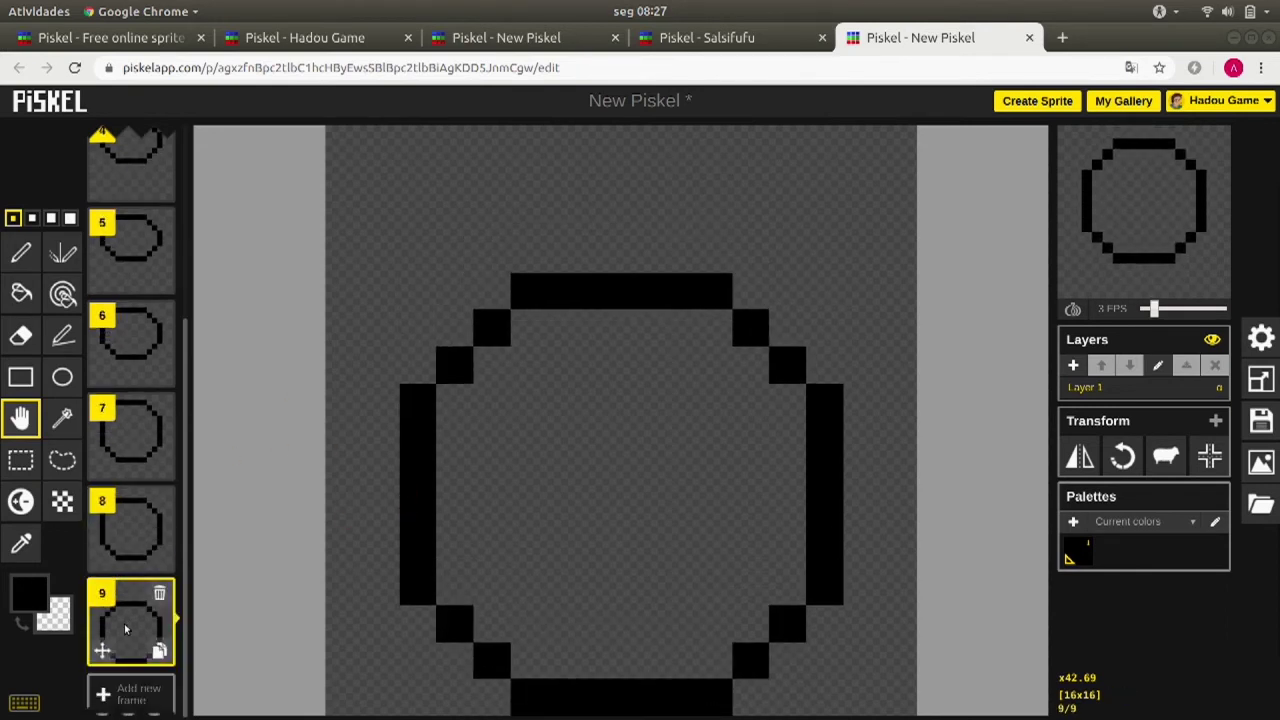
{"action": "left_click", "coordinate": [160, 652]}
{"action": "left_click", "coordinate": [24, 461]}
{"action": "left_click_drag", "start_coordinate": [362, 236], "coordinate": [852, 452]}
{"action": "left_click", "coordinate": [748, 307]}
- Duplicate frame 10 as frame 11 at the end of the animation and take the rectangle selection tool
{"action": "scroll", "coordinate": [130, 560], "scroll_direction": "down", "scroll_amount": 1}
{"action": "left_click", "coordinate": [130, 435]}
{"action": "left_click", "coordinate": [130, 694]}
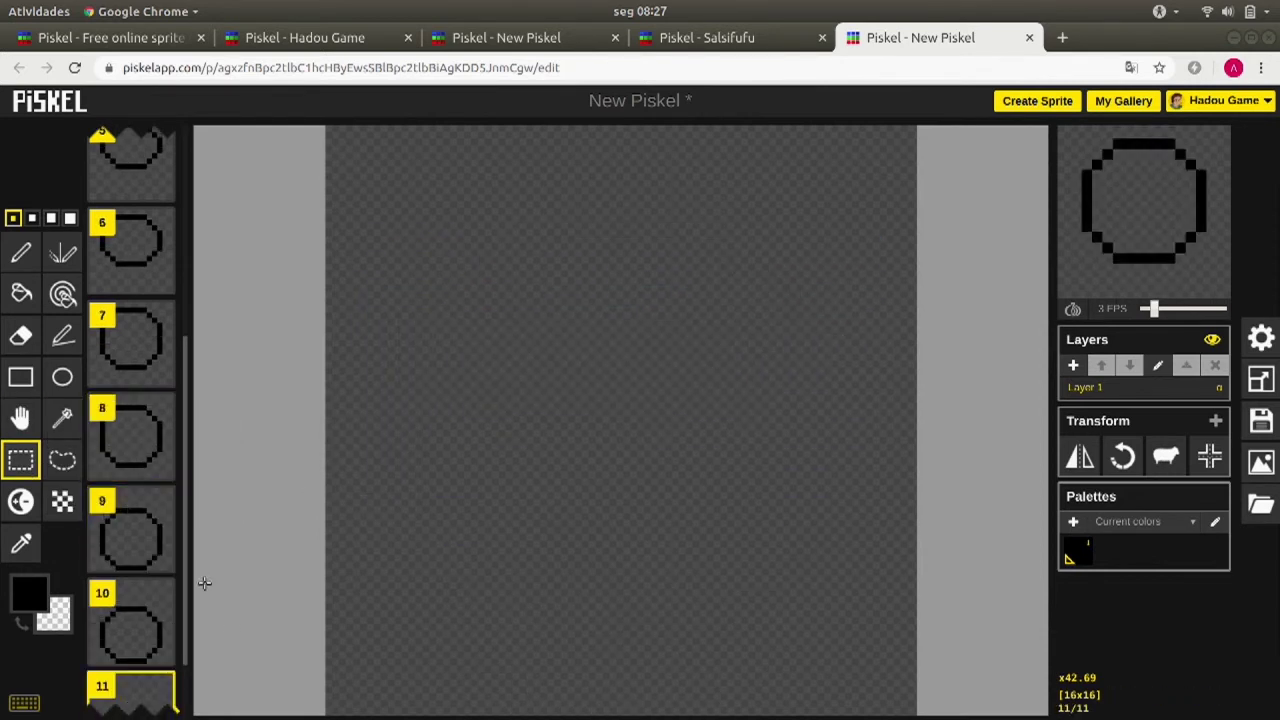
- Try to move the upper part of the circle in frame 11 down one pixel and duplicate frame 10 again
{"action": "left_click_drag", "start_coordinate": [366, 276], "coordinate": [863, 516]}
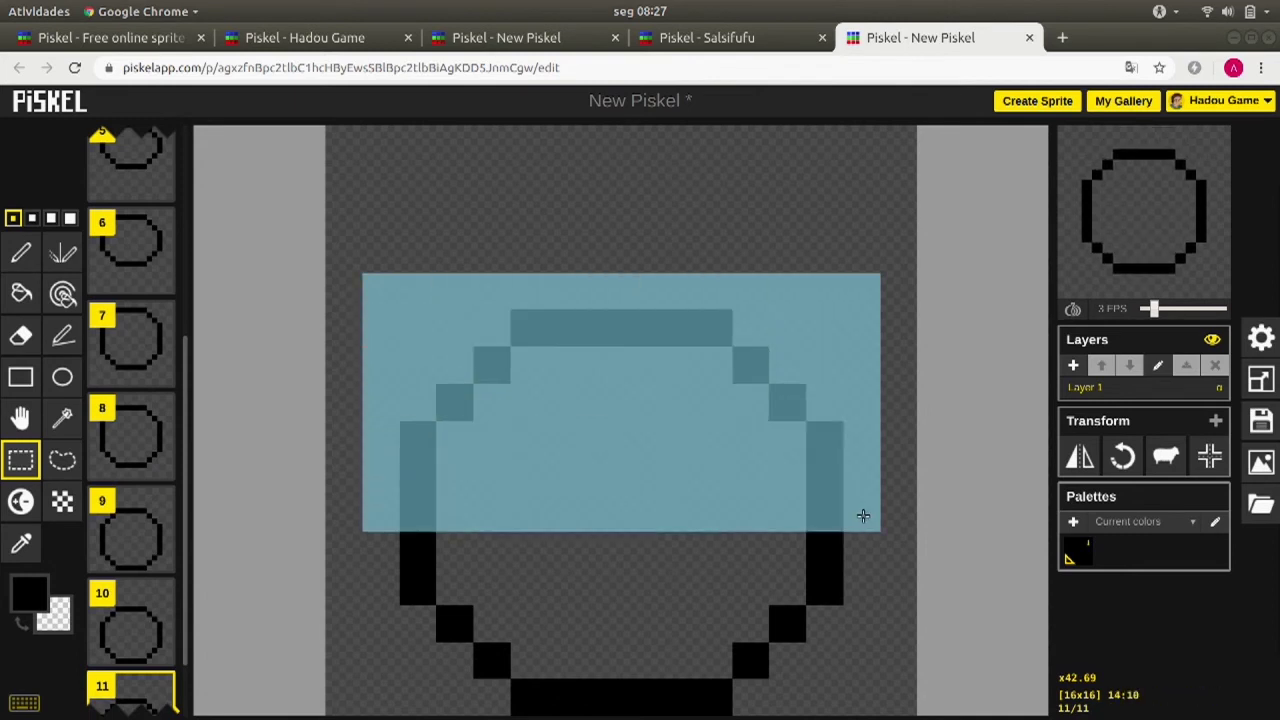
{"action": "left_click_drag", "start_coordinate": [786, 351], "coordinate": [790, 388]}
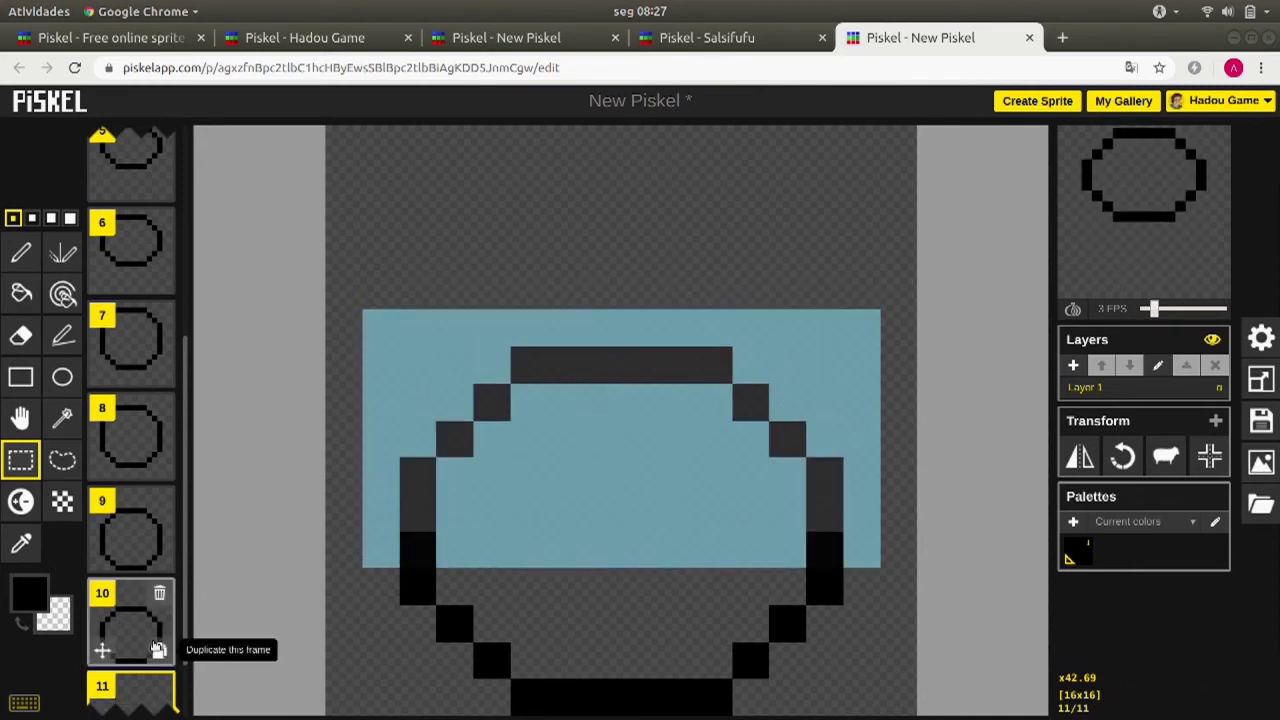
{"action": "left_click", "coordinate": [158, 650]}
{"action": "left_click", "coordinate": [305, 551]}
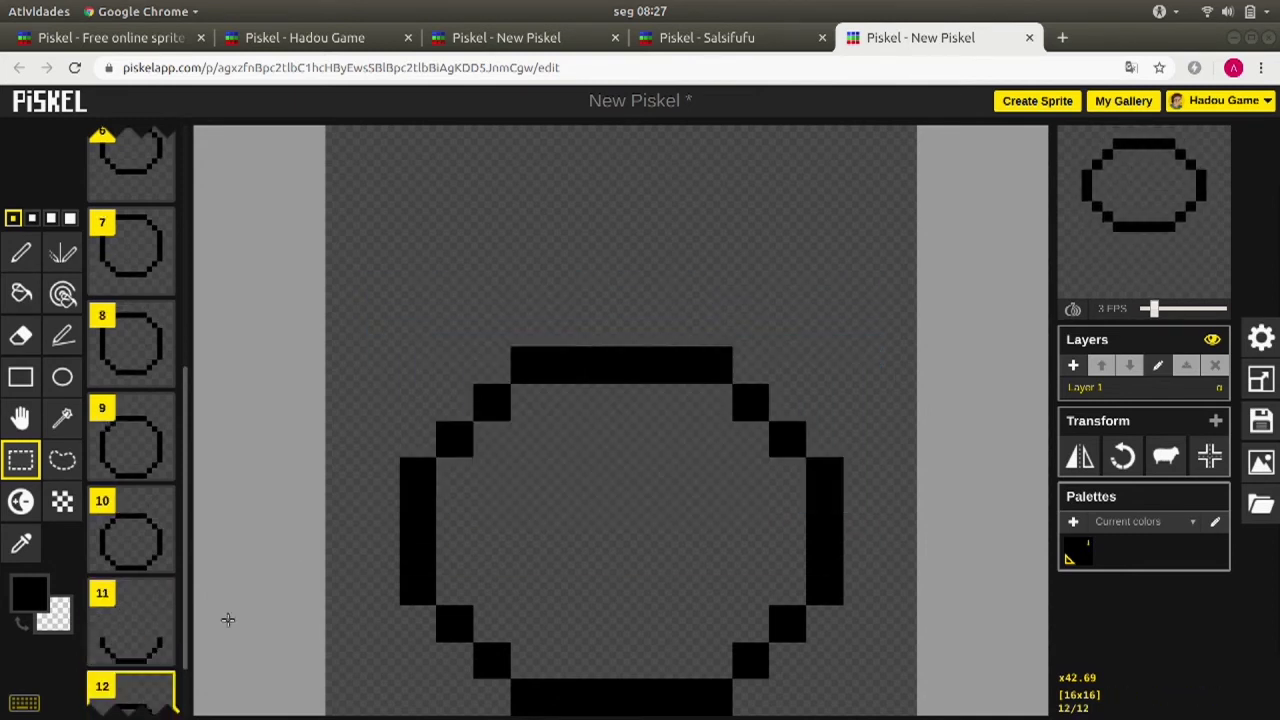
{"action": "left_click", "coordinate": [133, 632]}
{"action": "key", "text": "ctrl+z"}
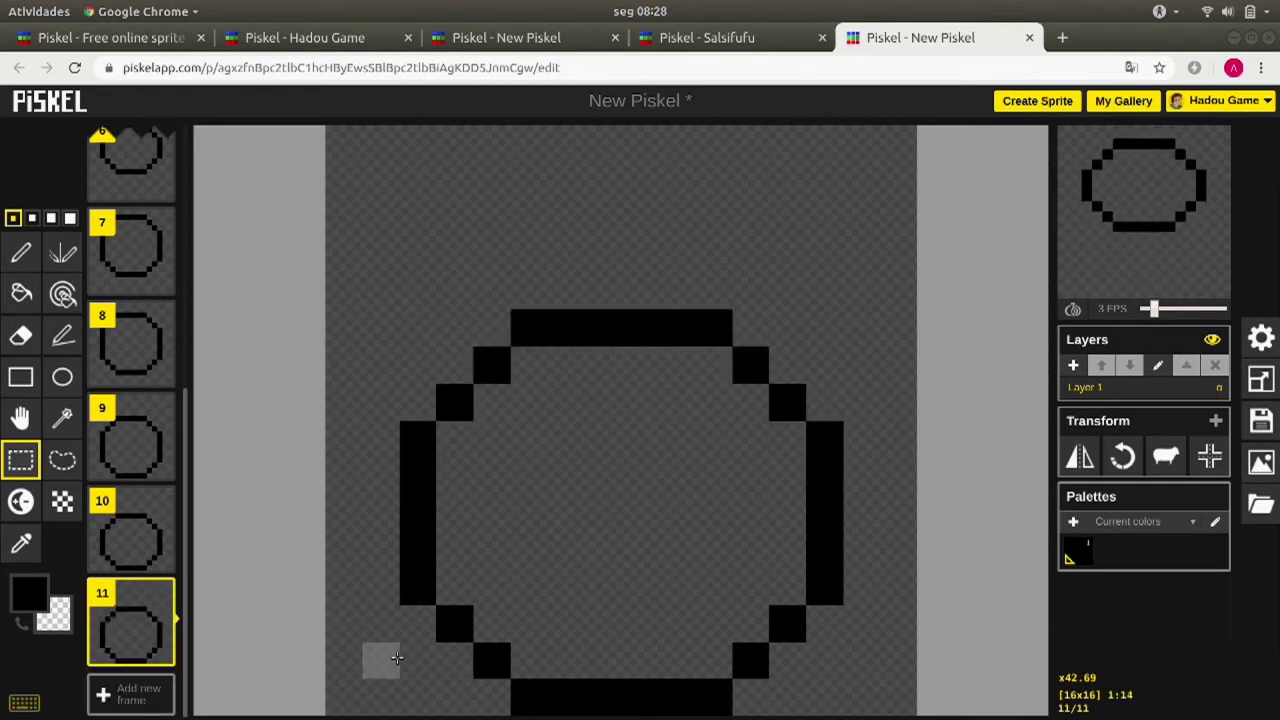
{"action": "left_click", "coordinate": [374, 546]}
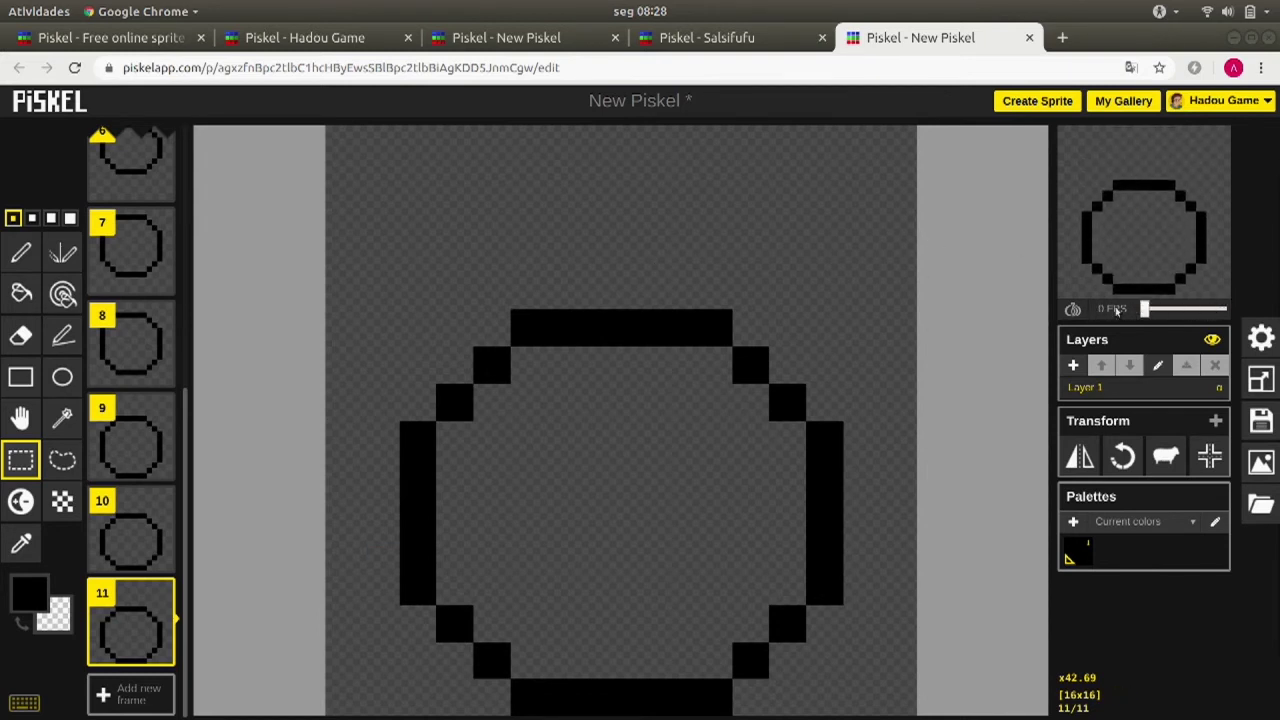
- Select frame 2 and turn on onion skin so its neighbouring frames show through
{"action": "scroll", "coordinate": [152, 300], "scroll_direction": "up", "scroll_amount": 5}
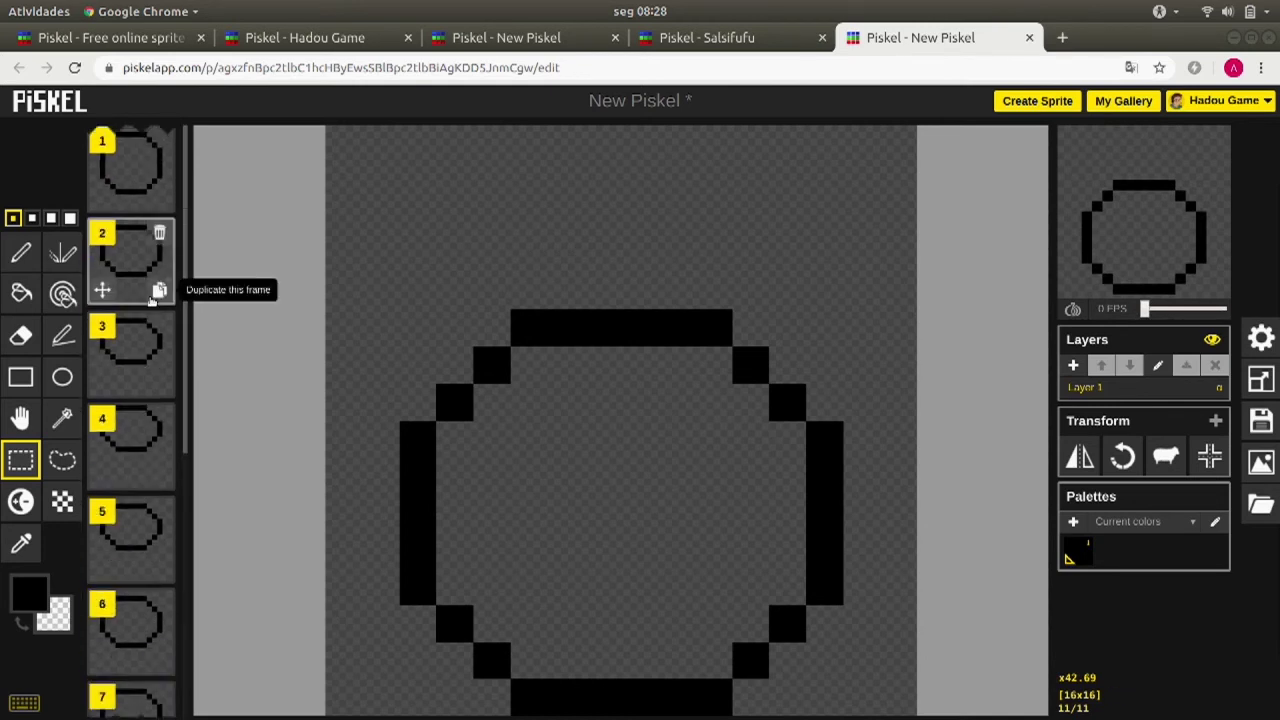
{"action": "left_click", "coordinate": [140, 272]}
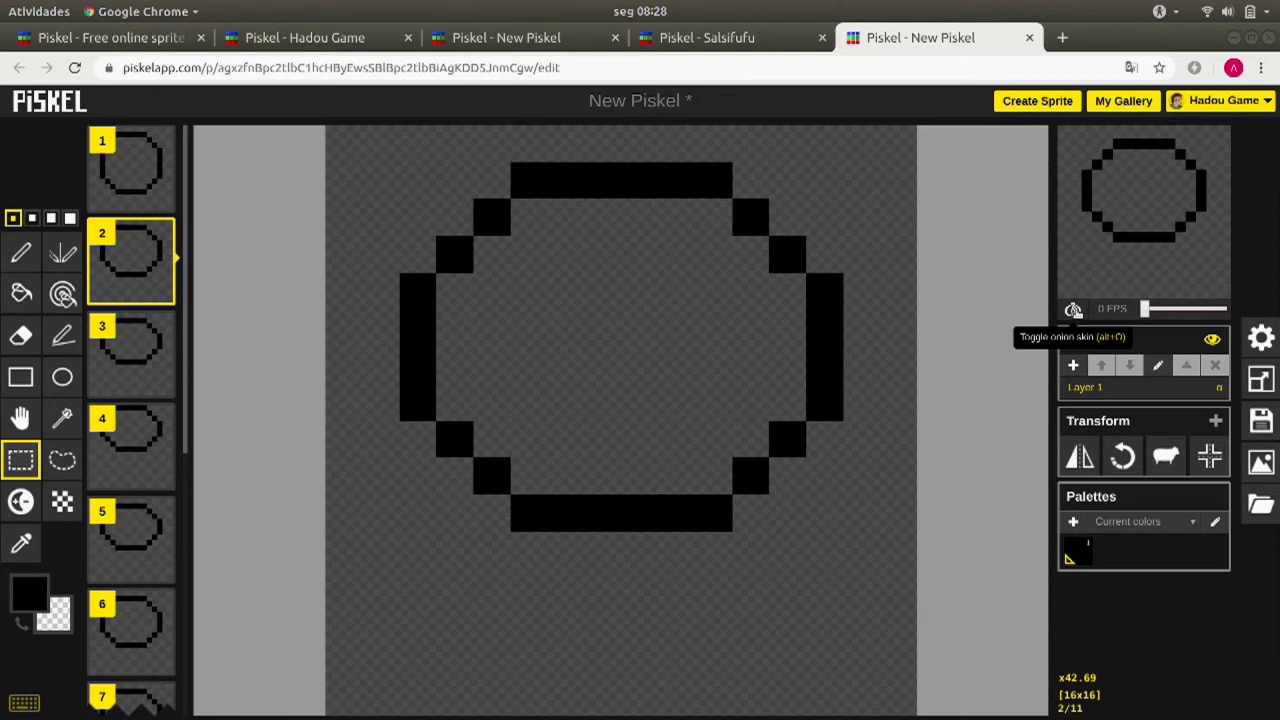
{"action": "left_click", "coordinate": [1073, 311]}
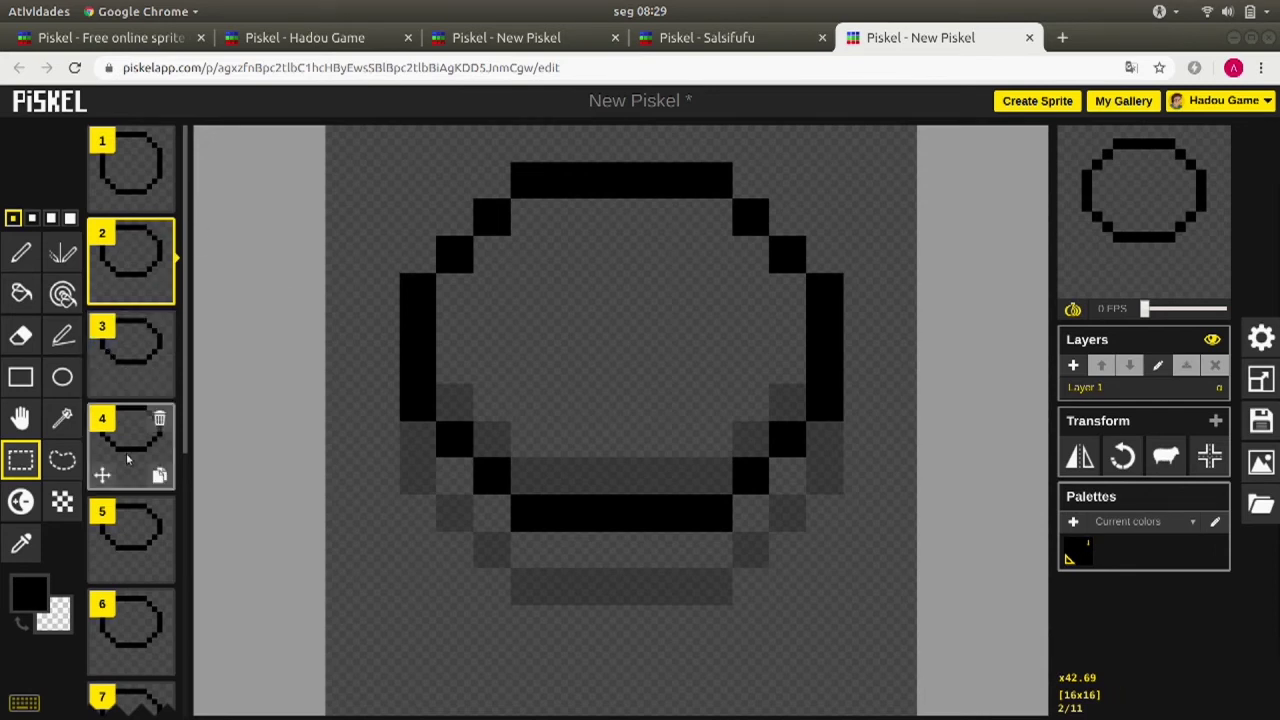
- Export the animation as a PNG spritesheet with 4 columns at 1.0x scale and download the file
{"action": "scroll", "coordinate": [127, 459], "scroll_direction": "down", "scroll_amount": 5}
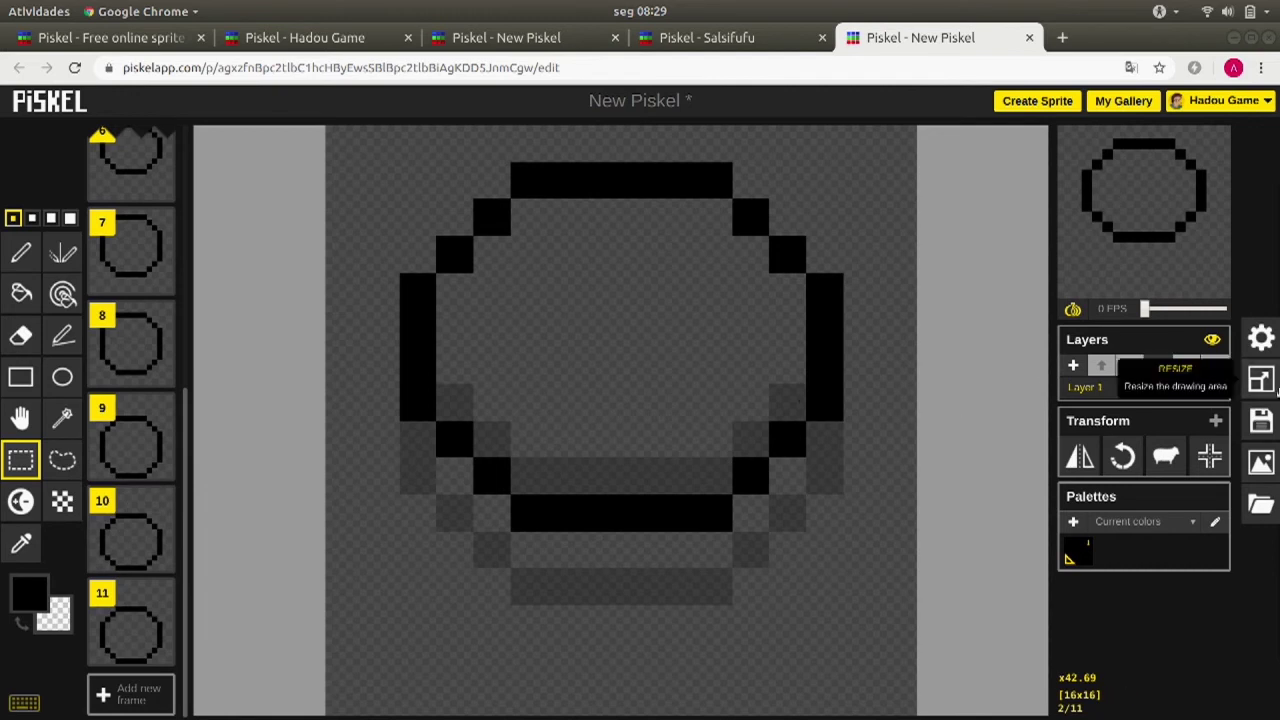
{"action": "left_click", "coordinate": [1265, 466]}
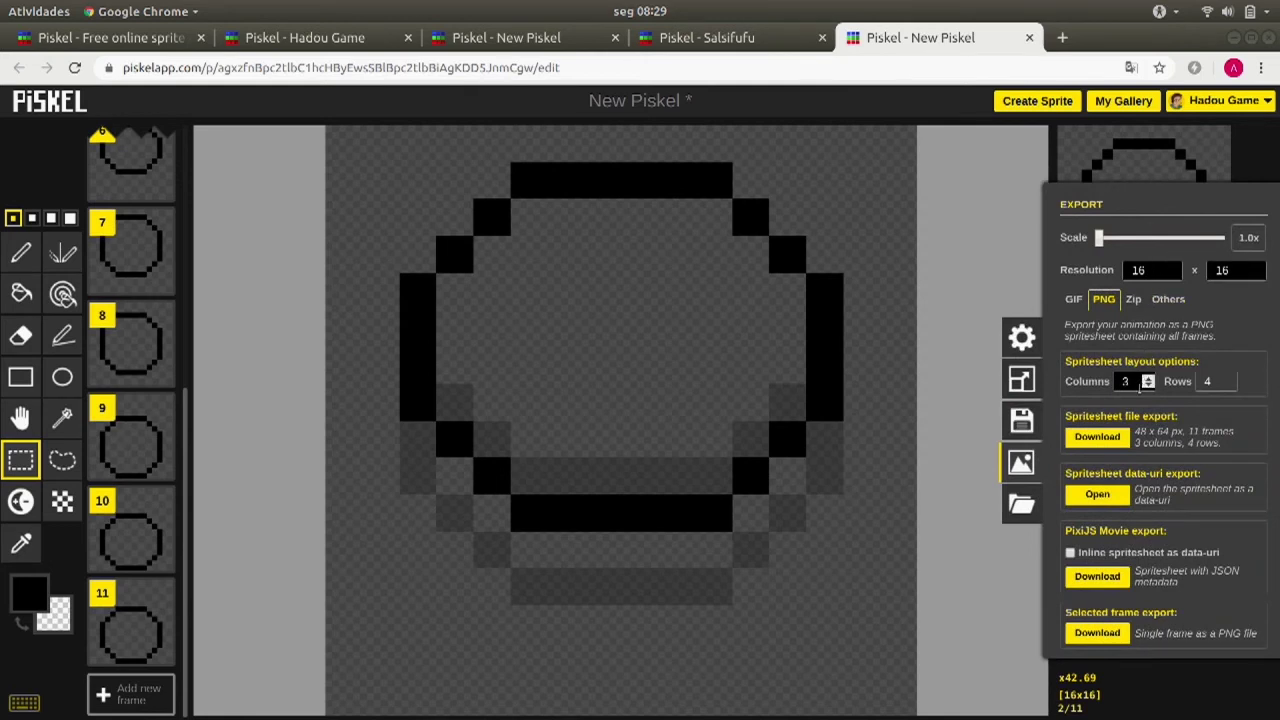
{"action": "double_click", "coordinate": [1126, 382]}
{"action": "type", "text": "4"}
{"action": "left_click", "coordinate": [1213, 383]}
{"action": "left_click", "coordinate": [1092, 438]}
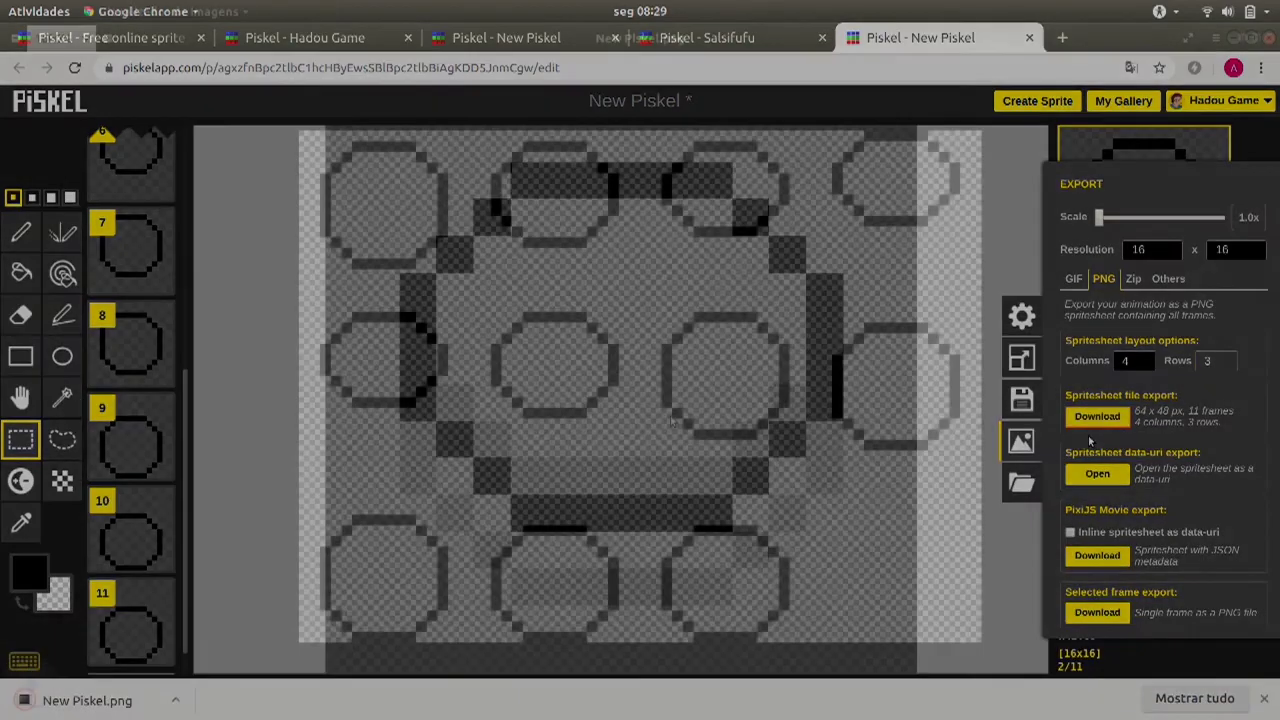